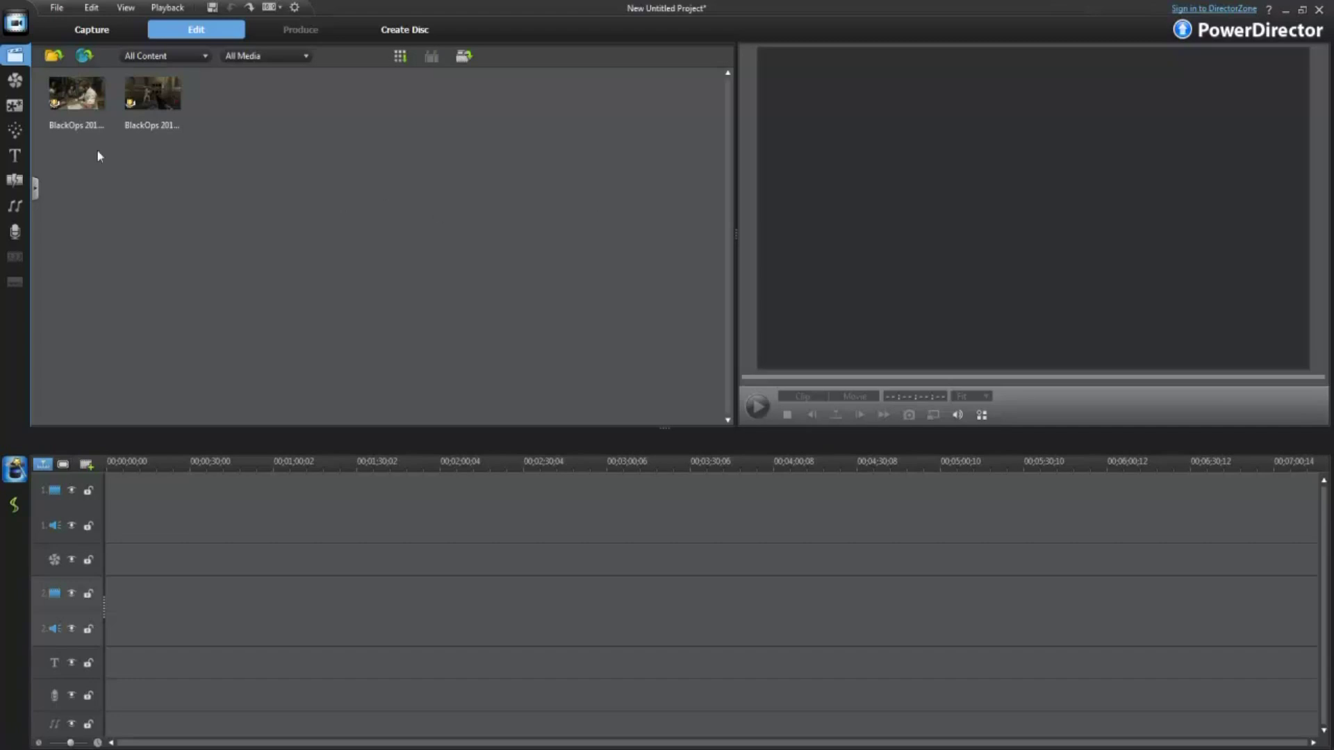
Step: Insert 2 extra video tracks, with an audio track, below Track 2 on the timeline
drag(348, 232, 208, 209)
right_click(66, 528)
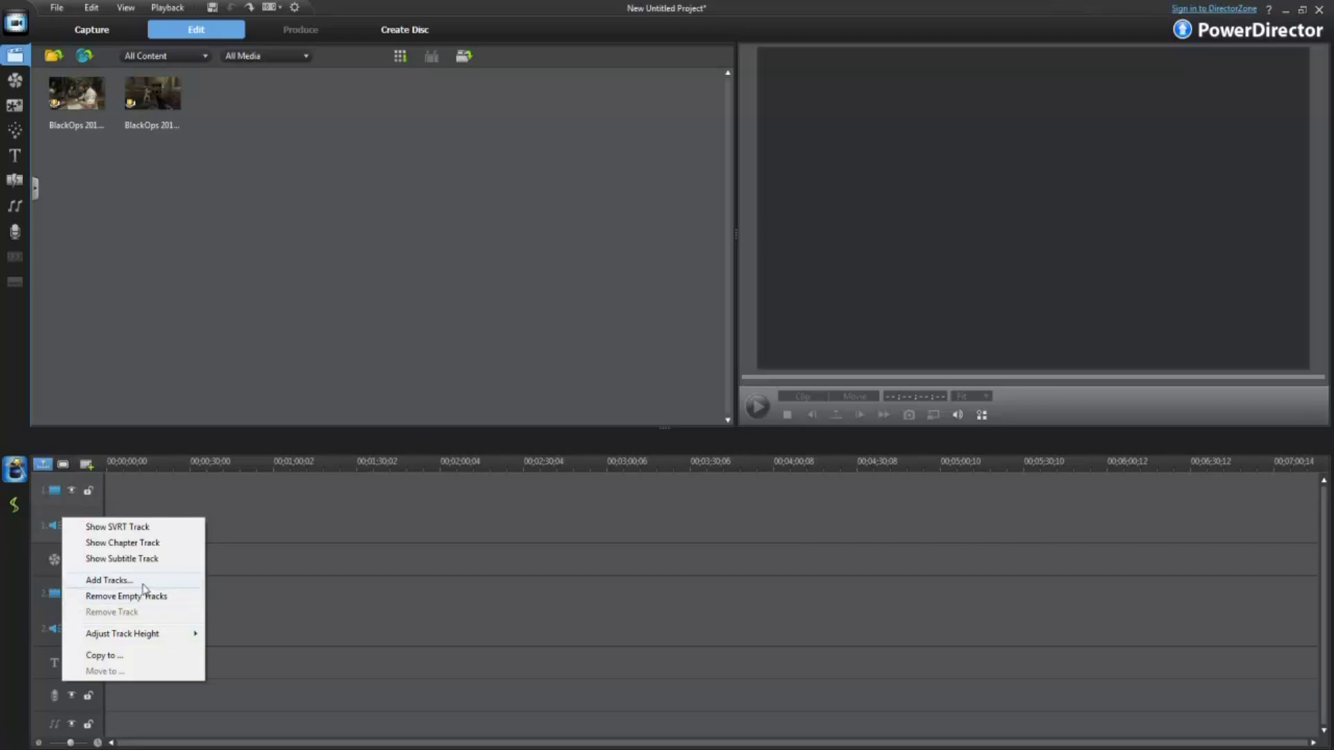
click(108, 580)
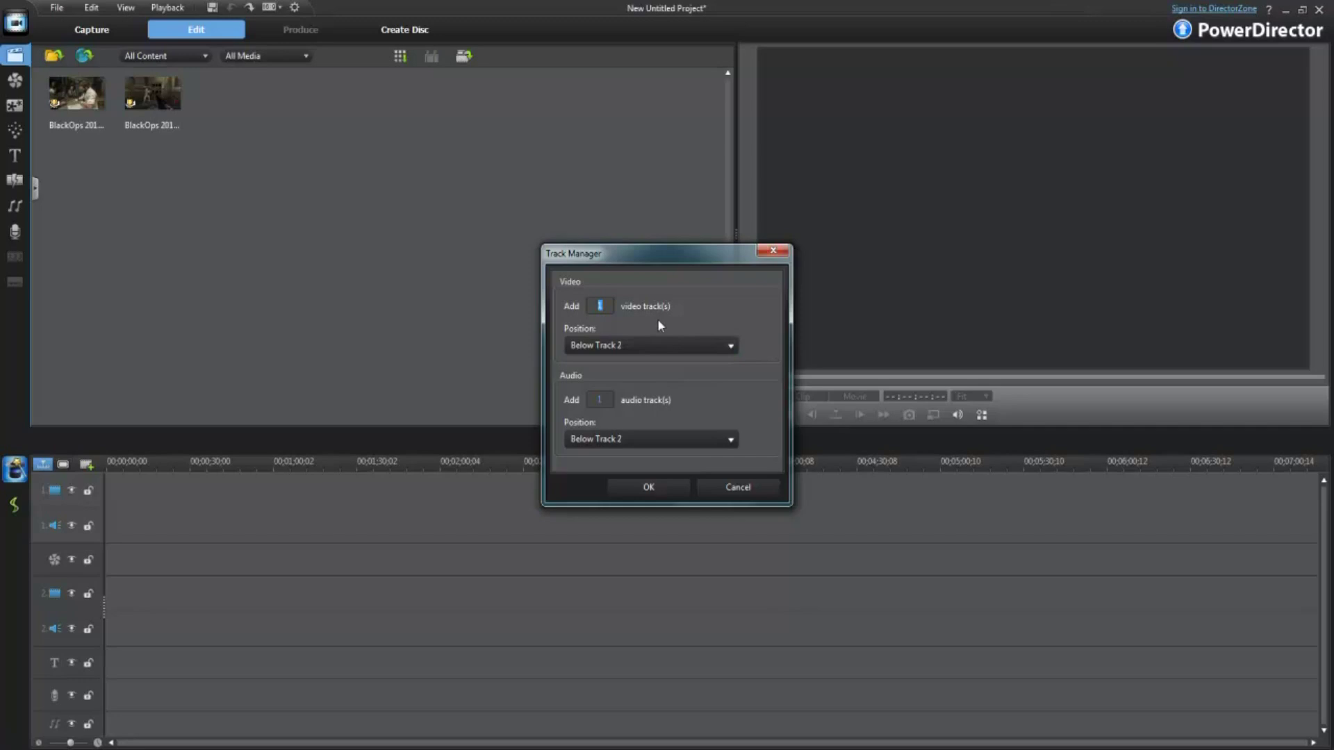
text(2)
click(648, 487)
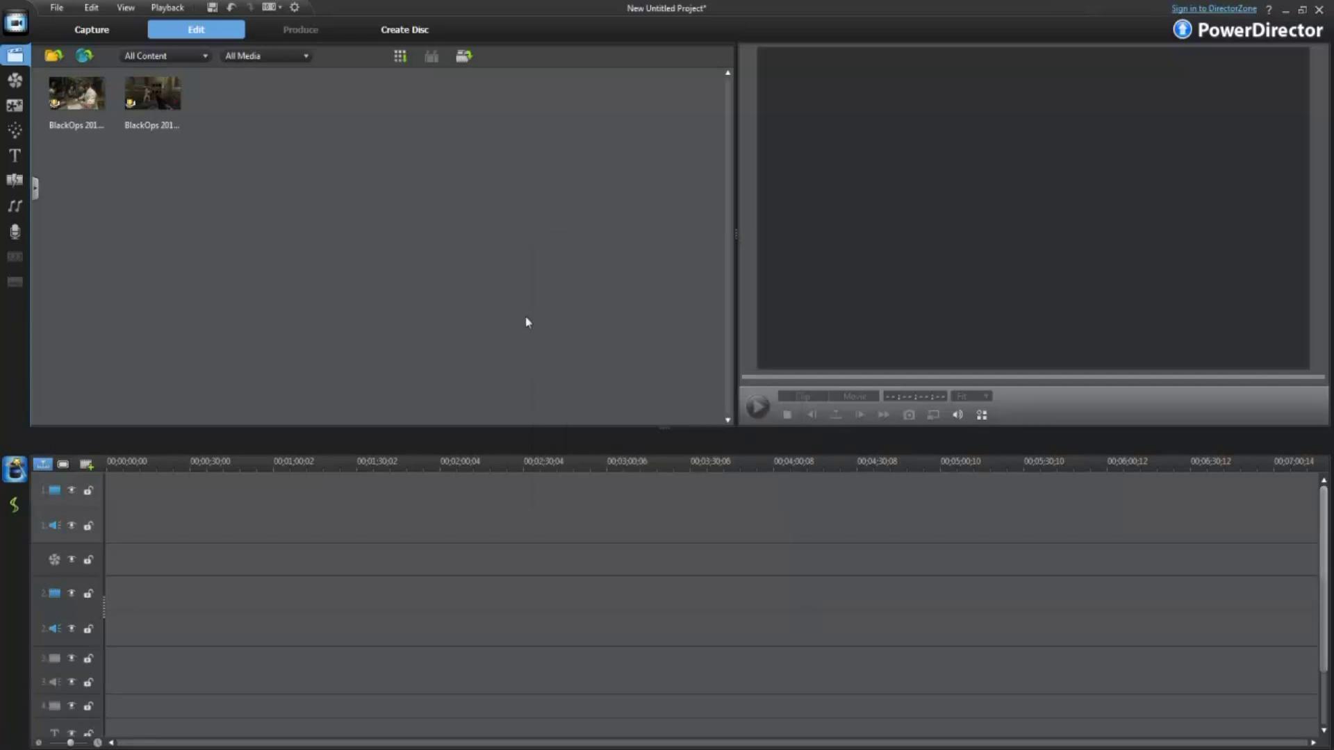
Step: Place the two BlackOps gameplay clips on video tracks 2 and 3
click(162, 103)
drag(161, 102, 107, 601)
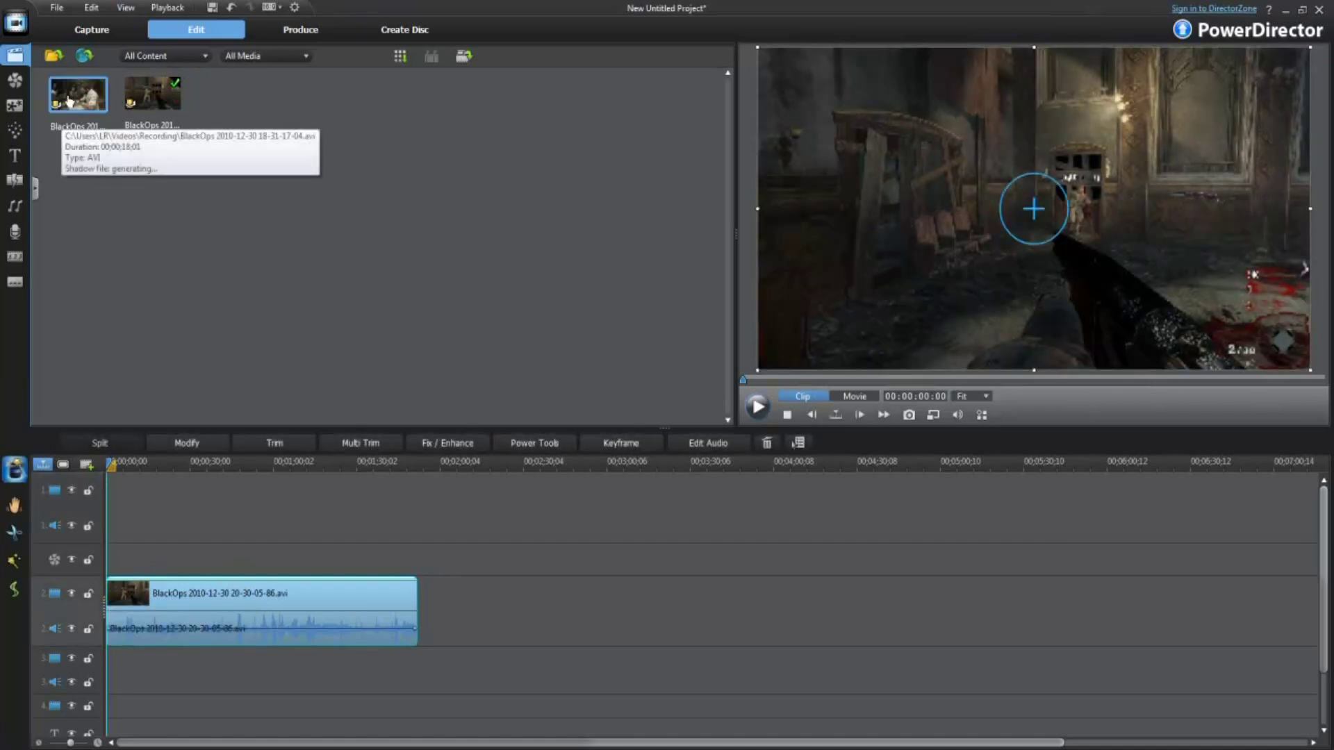
drag(68, 101, 106, 662)
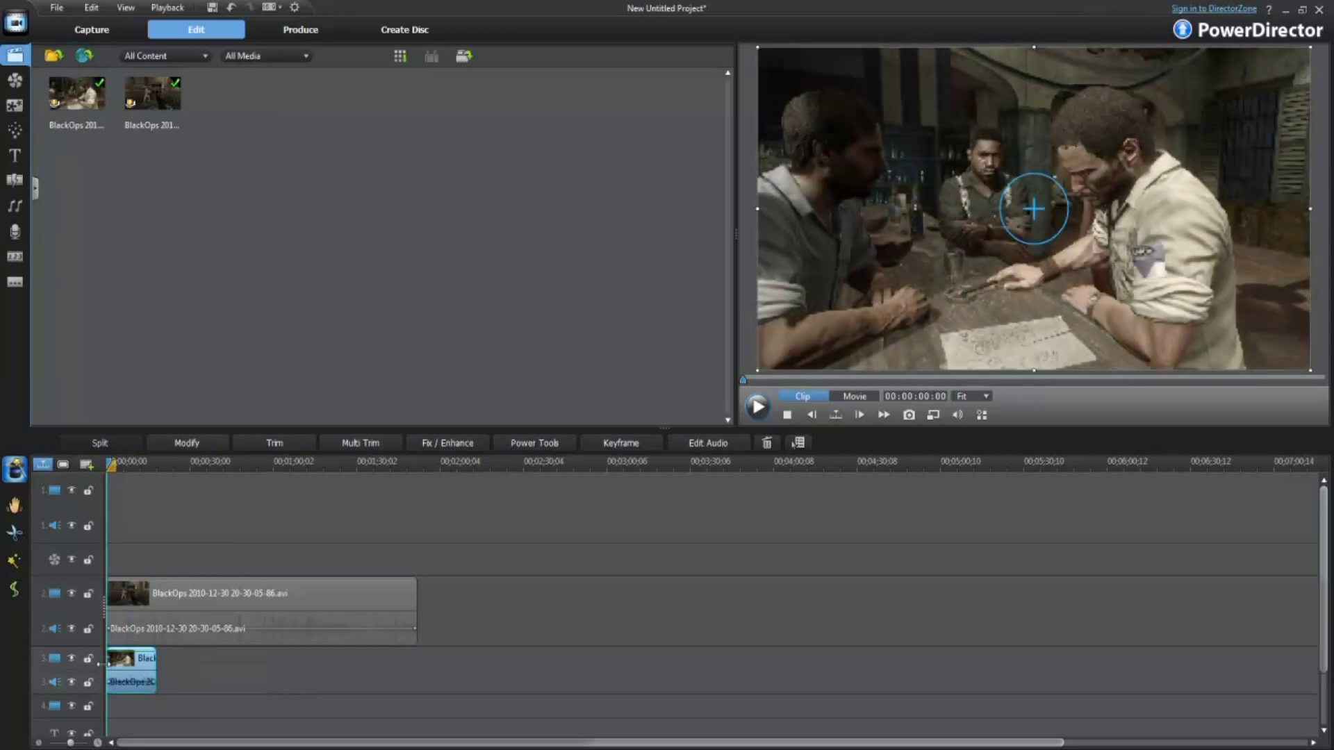
Step: Trim the track 2 clip to end near 18 seconds and select it for PiP editing
click(383, 608)
drag(420, 605, 156, 592)
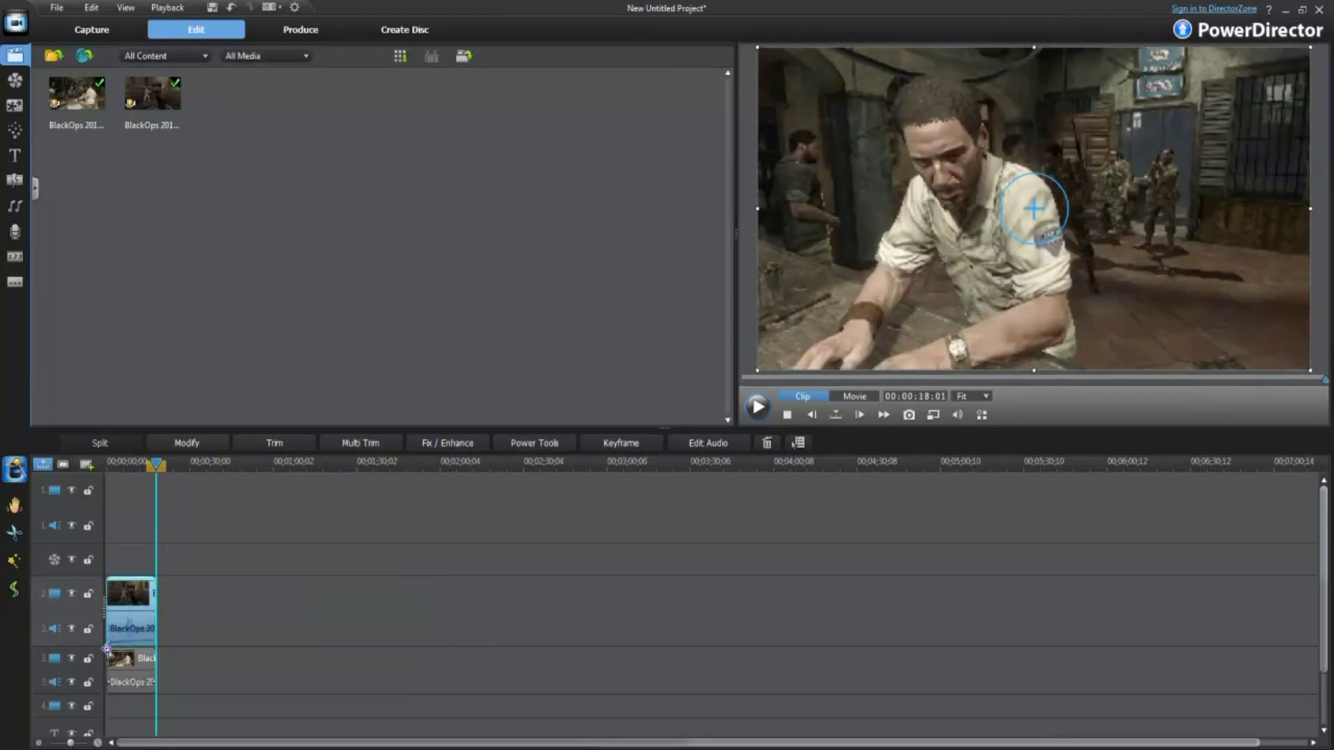
click(111, 683)
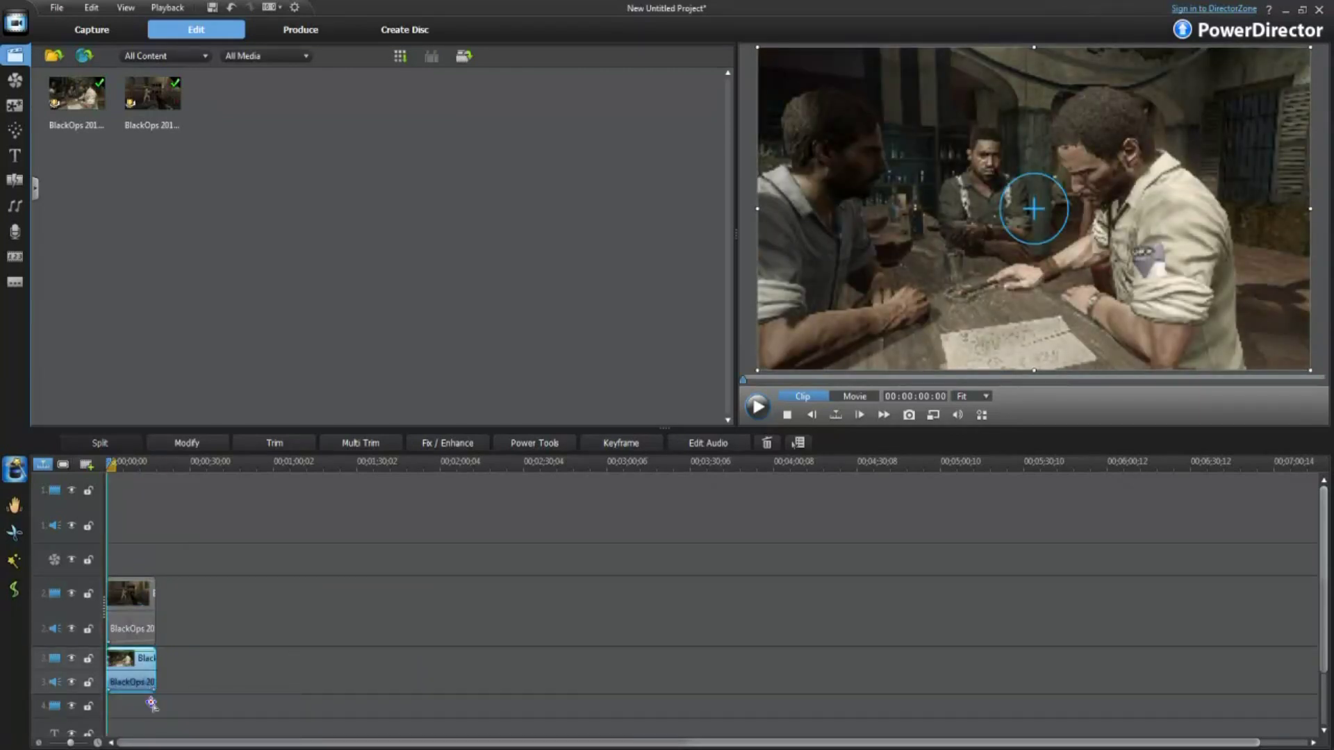
click(152, 637)
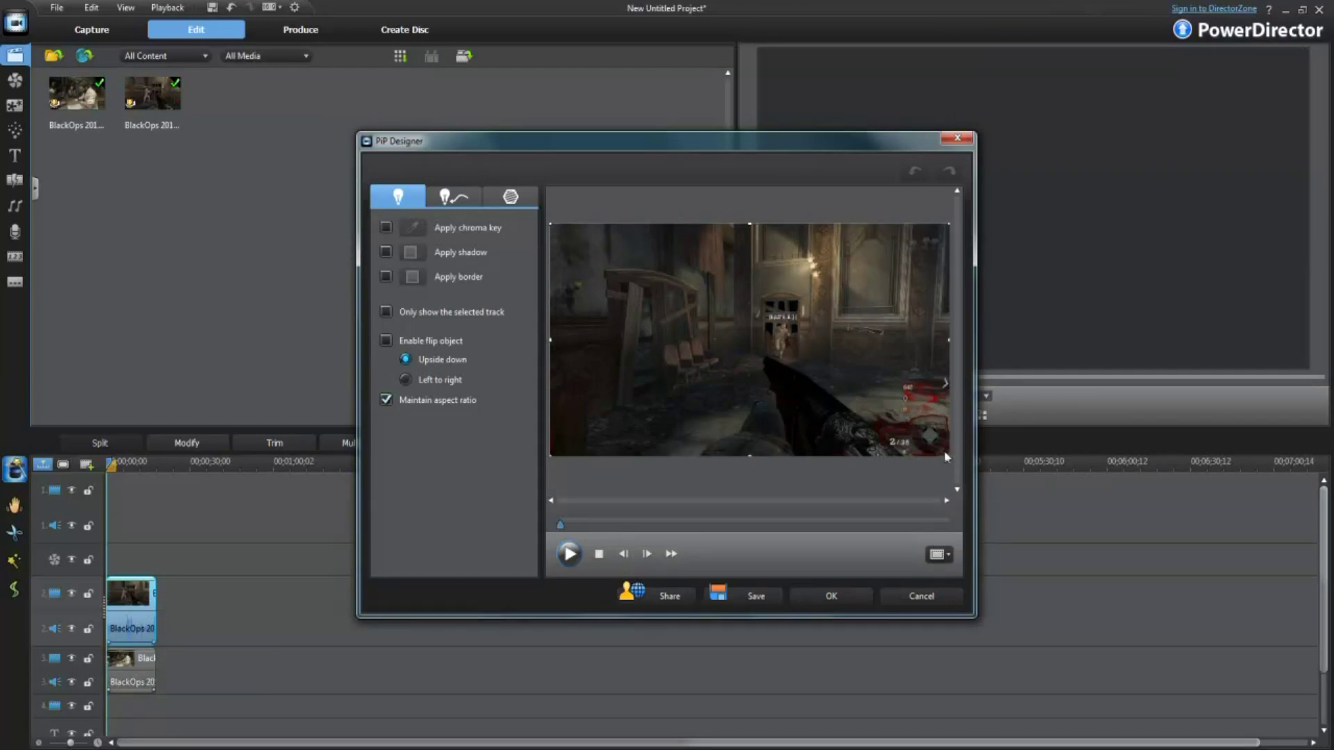
Step: Shrink the track 2 clip into the top-left quarter of the frame and apply it
drag(948, 457, 743, 336)
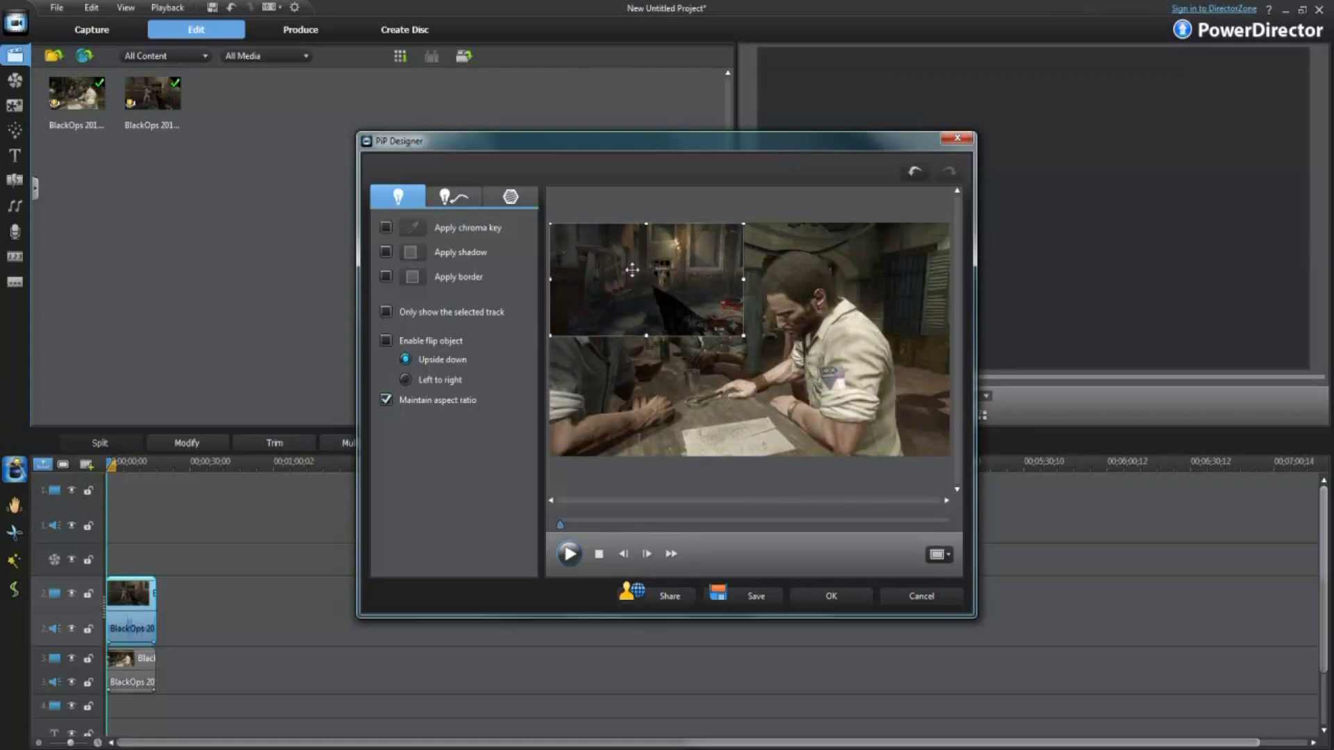
drag(623, 272, 633, 281)
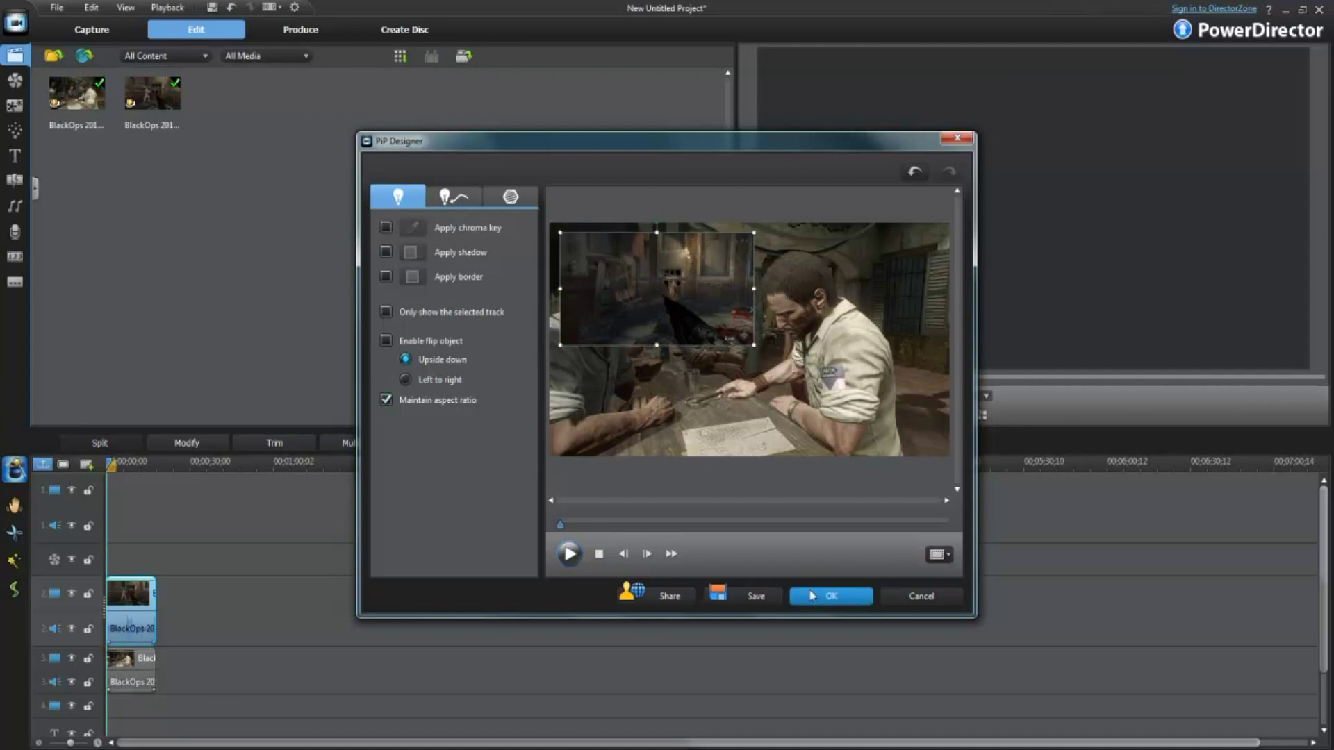
click(831, 596)
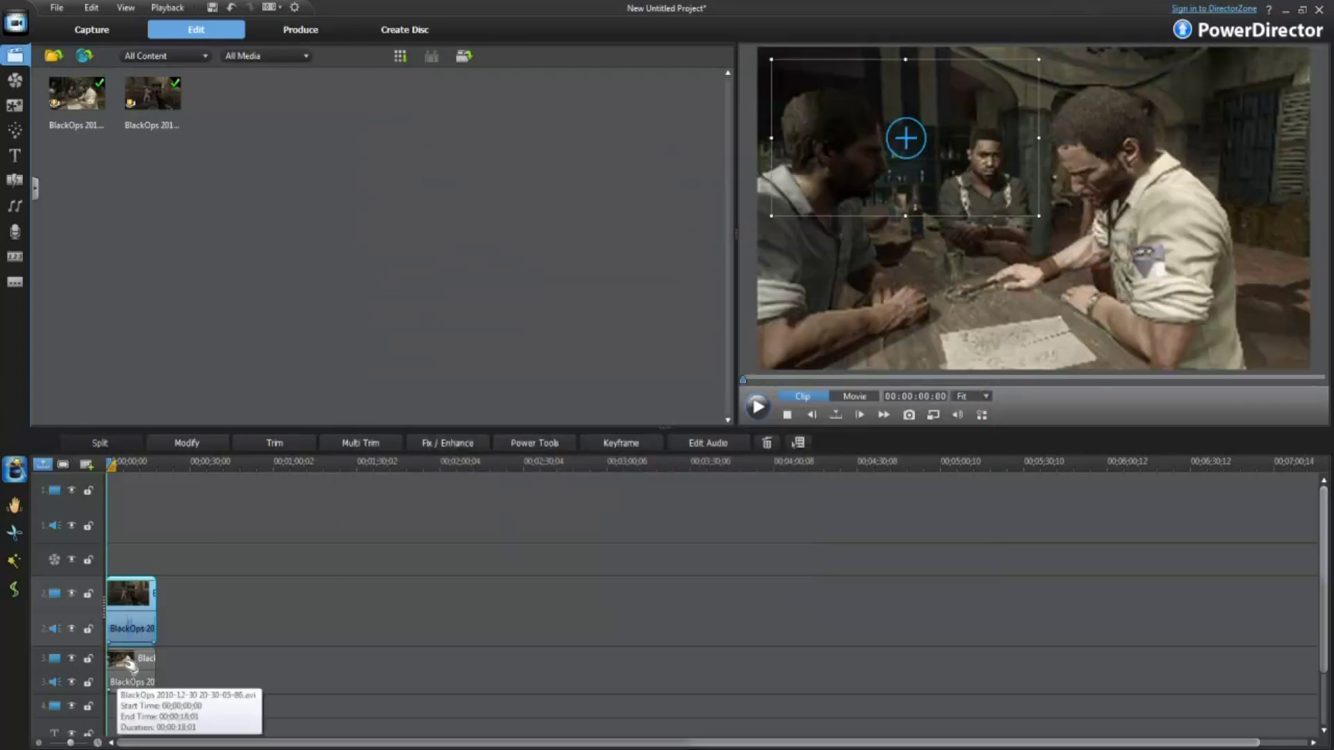
Step: Shrink the track 3 clip into the bottom-right quarter of the frame
click(129, 664)
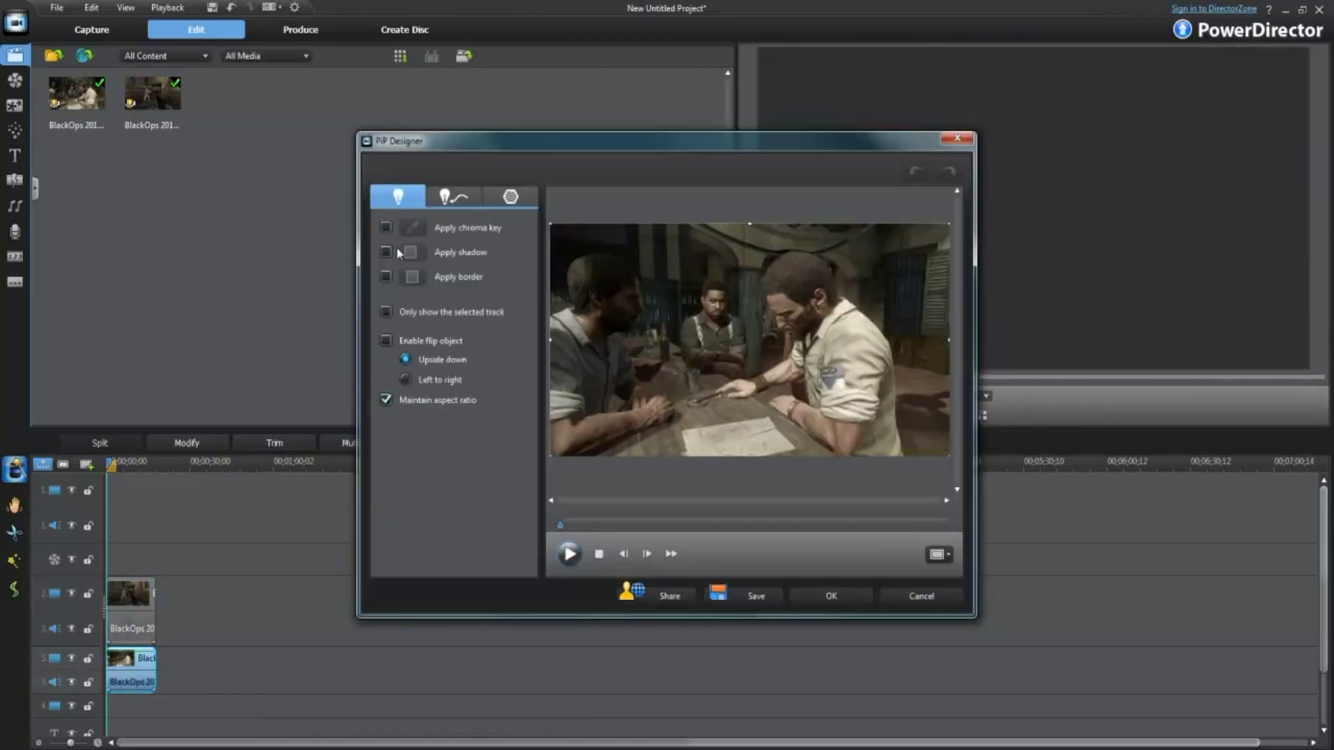
drag(551, 224, 822, 387)
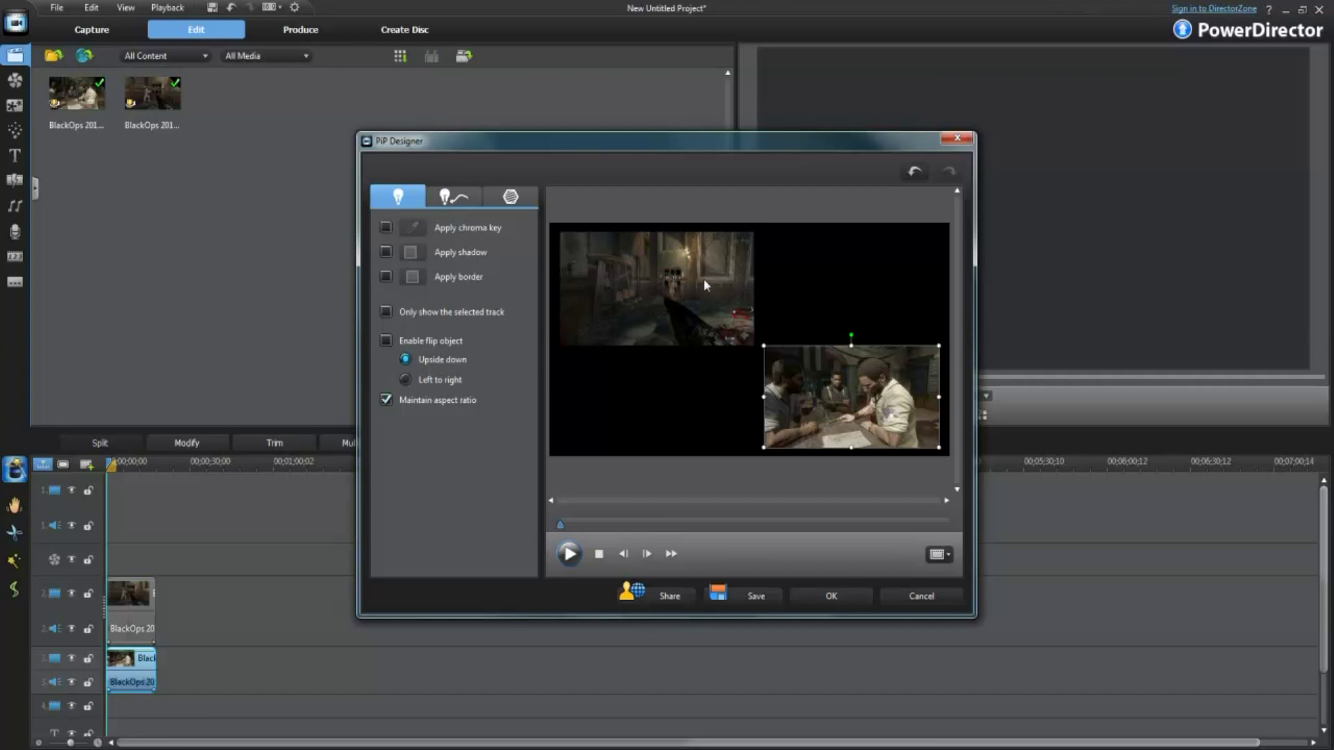
drag(744, 147, 743, 140)
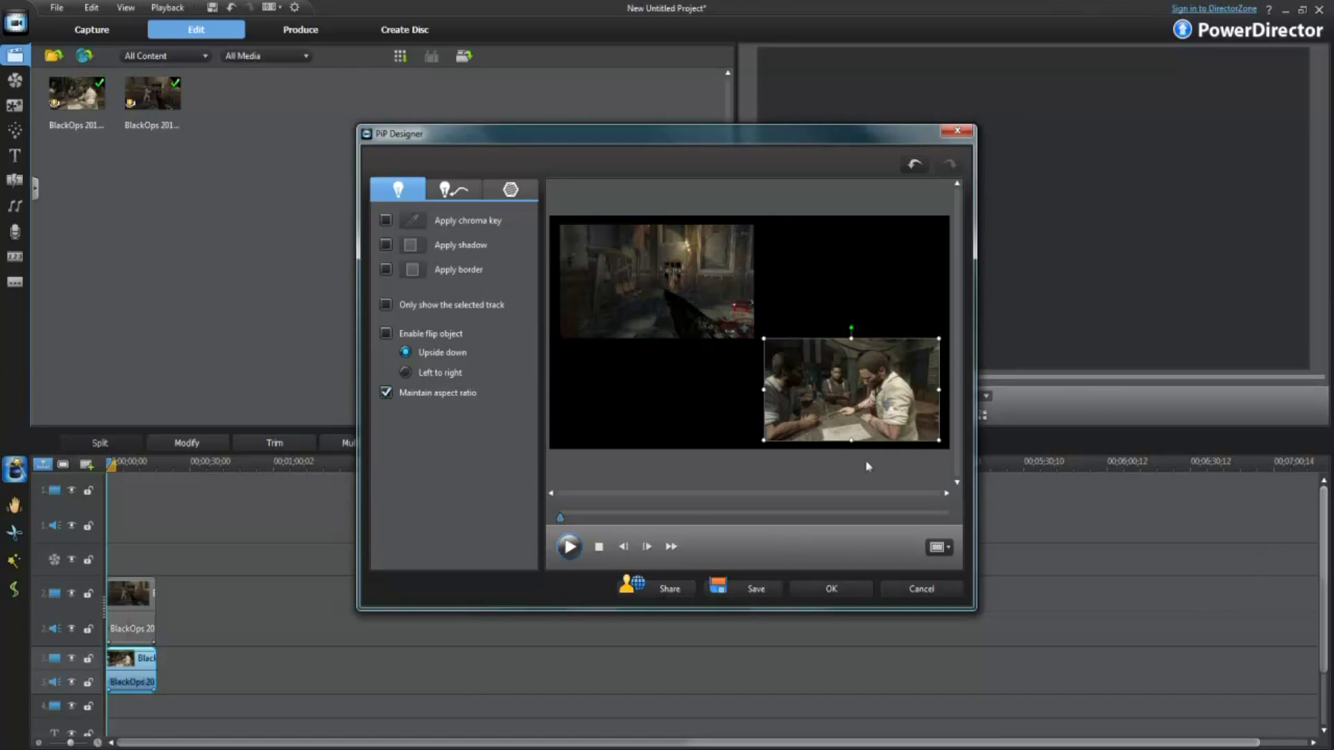
Step: Show 2x2 grid lines over the preview and snap the lower-right clip to them
click(935, 553)
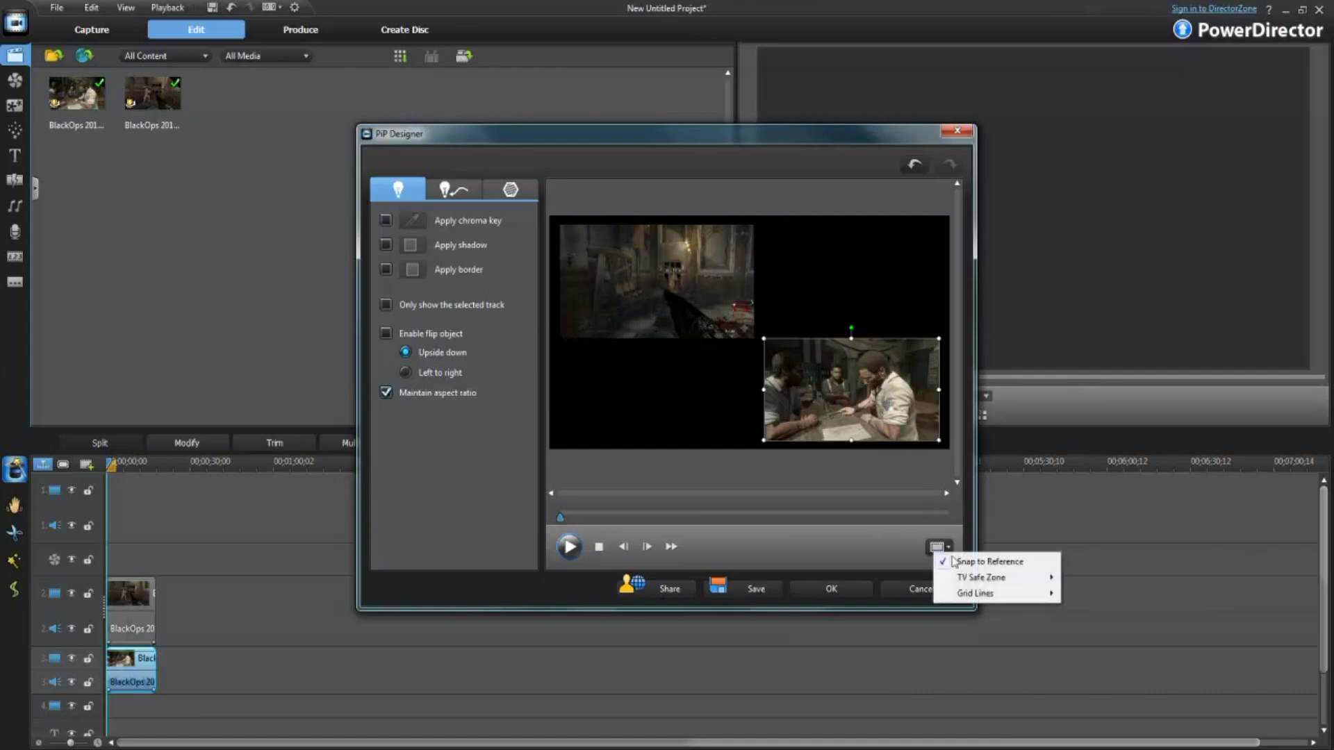
mouse_move(980, 596)
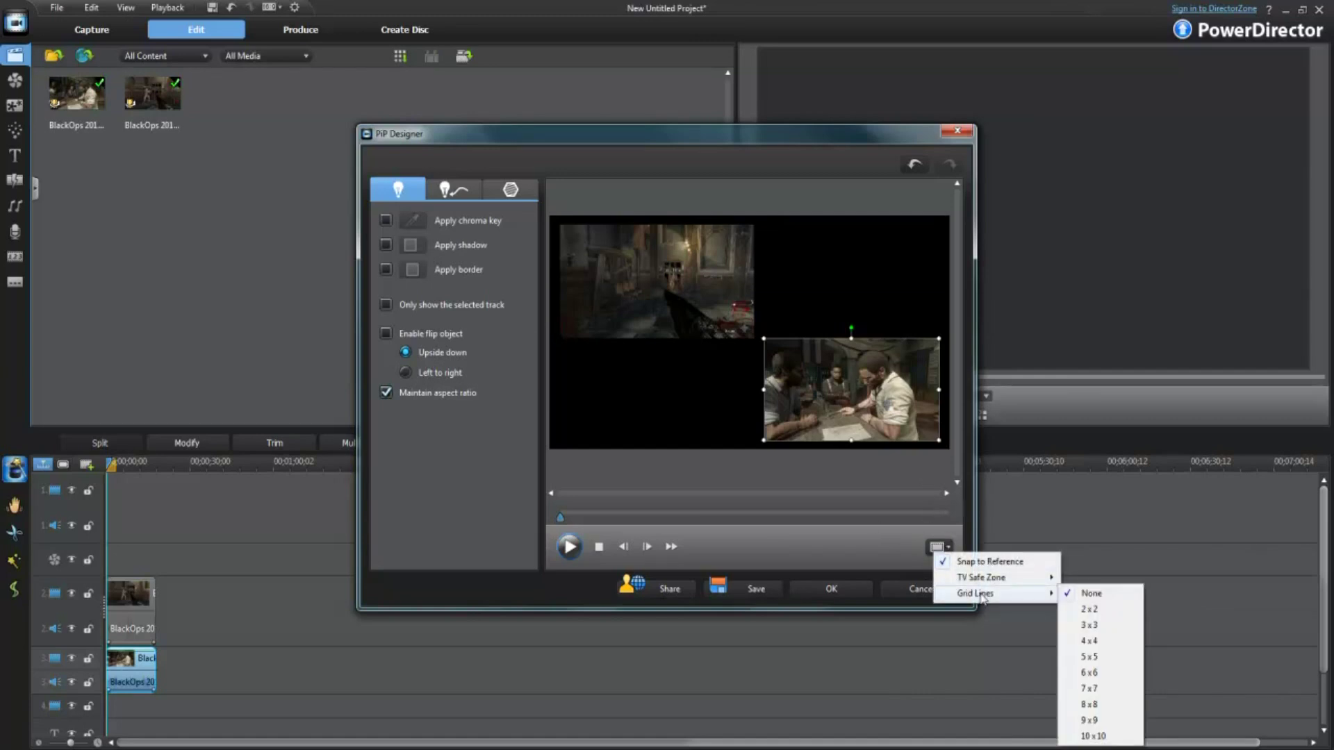
click(1089, 608)
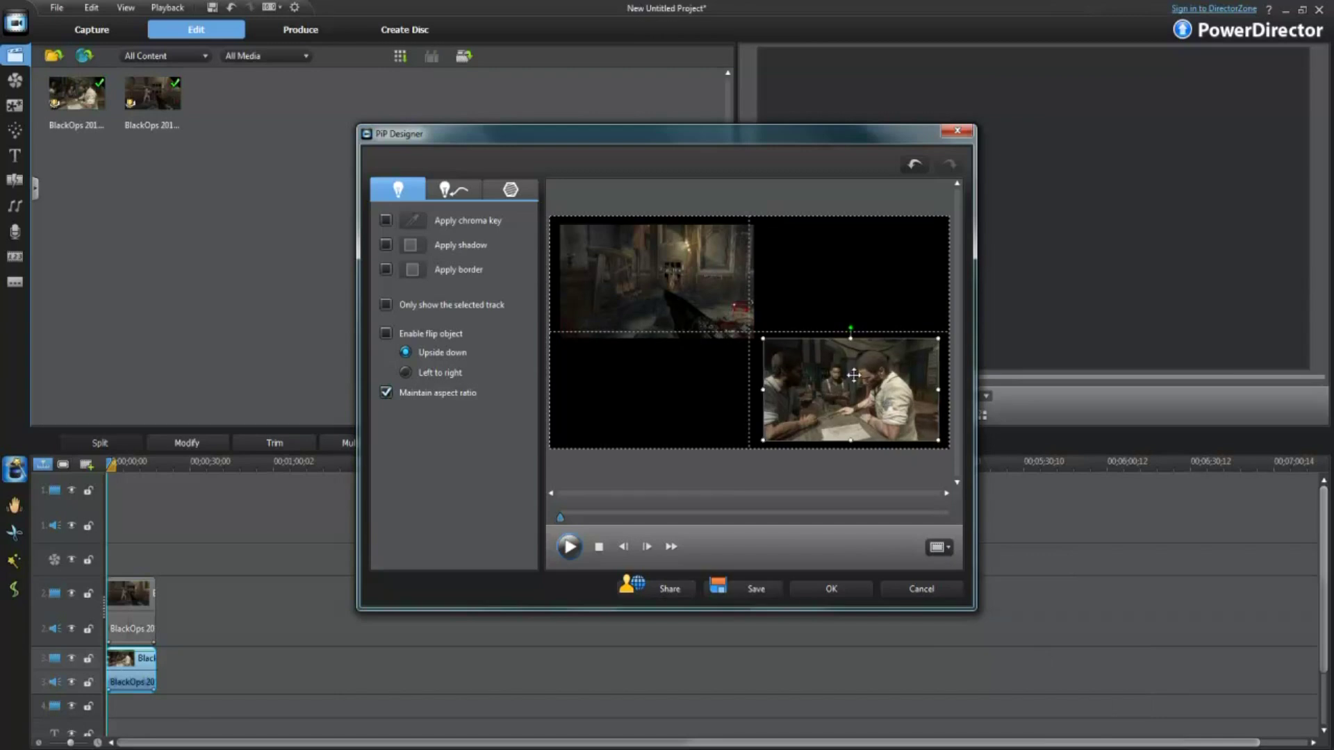
drag(855, 364, 839, 358)
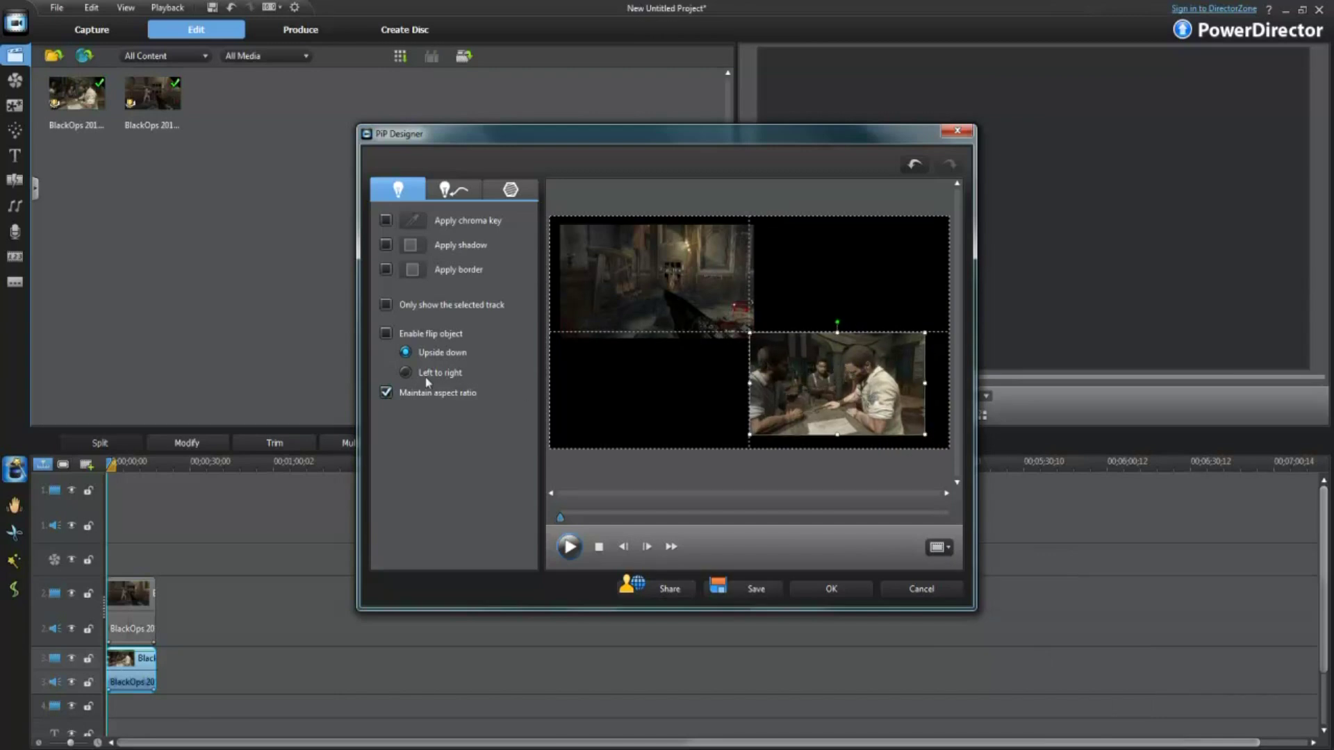
Step: Turn off Maintain aspect ratio, fit the clip exactly into the bottom-right quadrant, and apply
click(385, 394)
drag(924, 384, 949, 387)
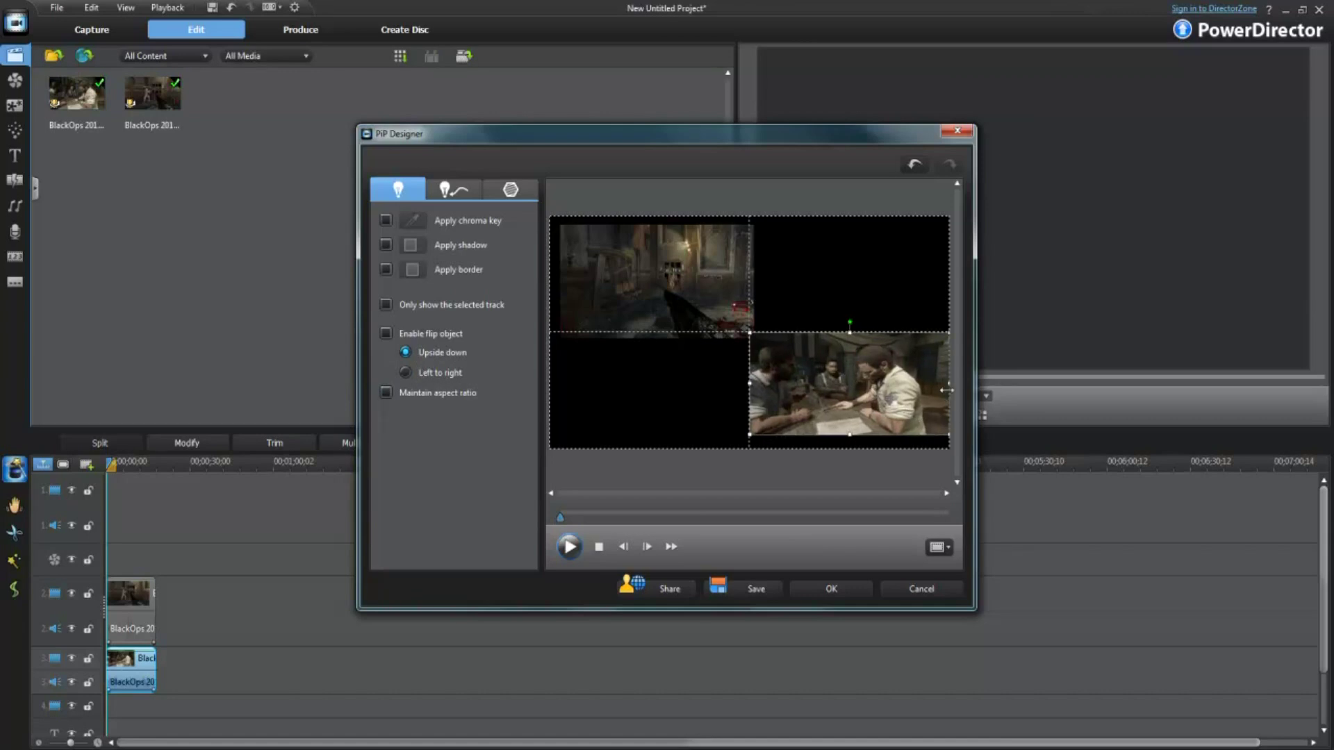
drag(848, 434, 849, 448)
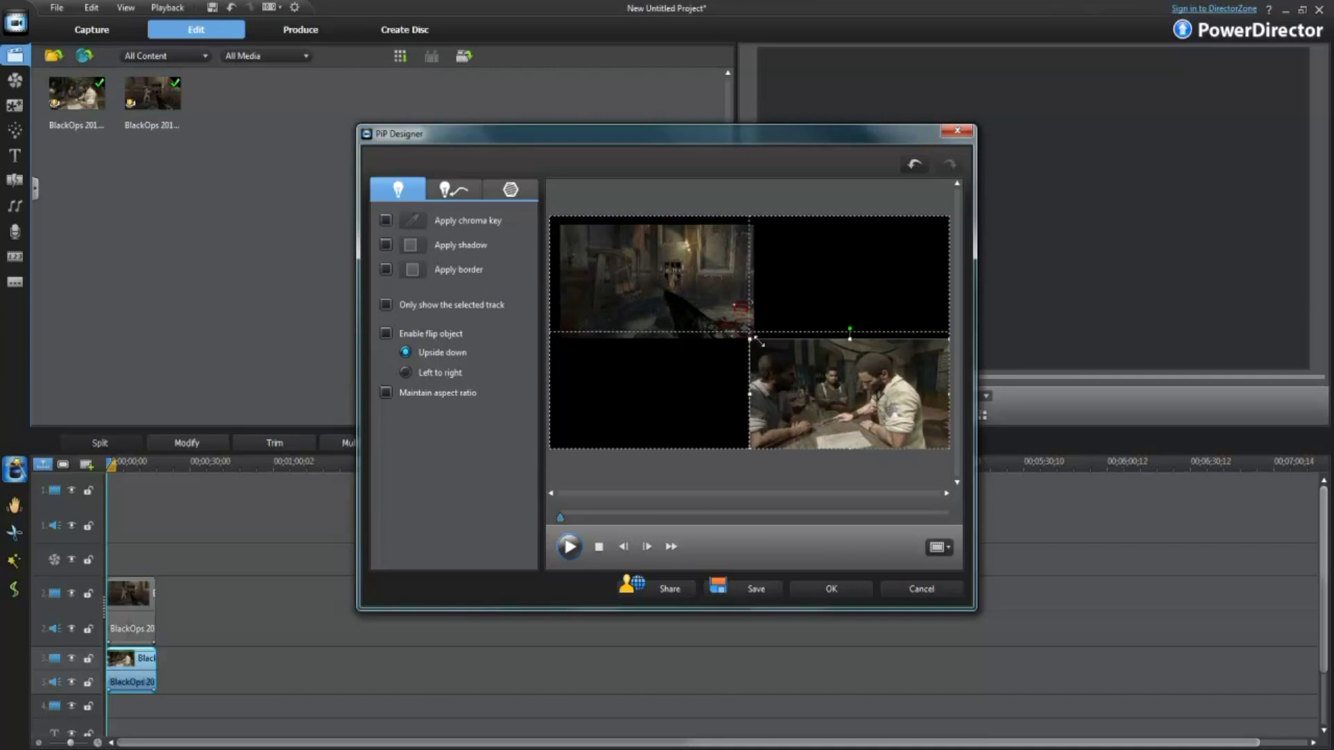
drag(751, 334, 762, 341)
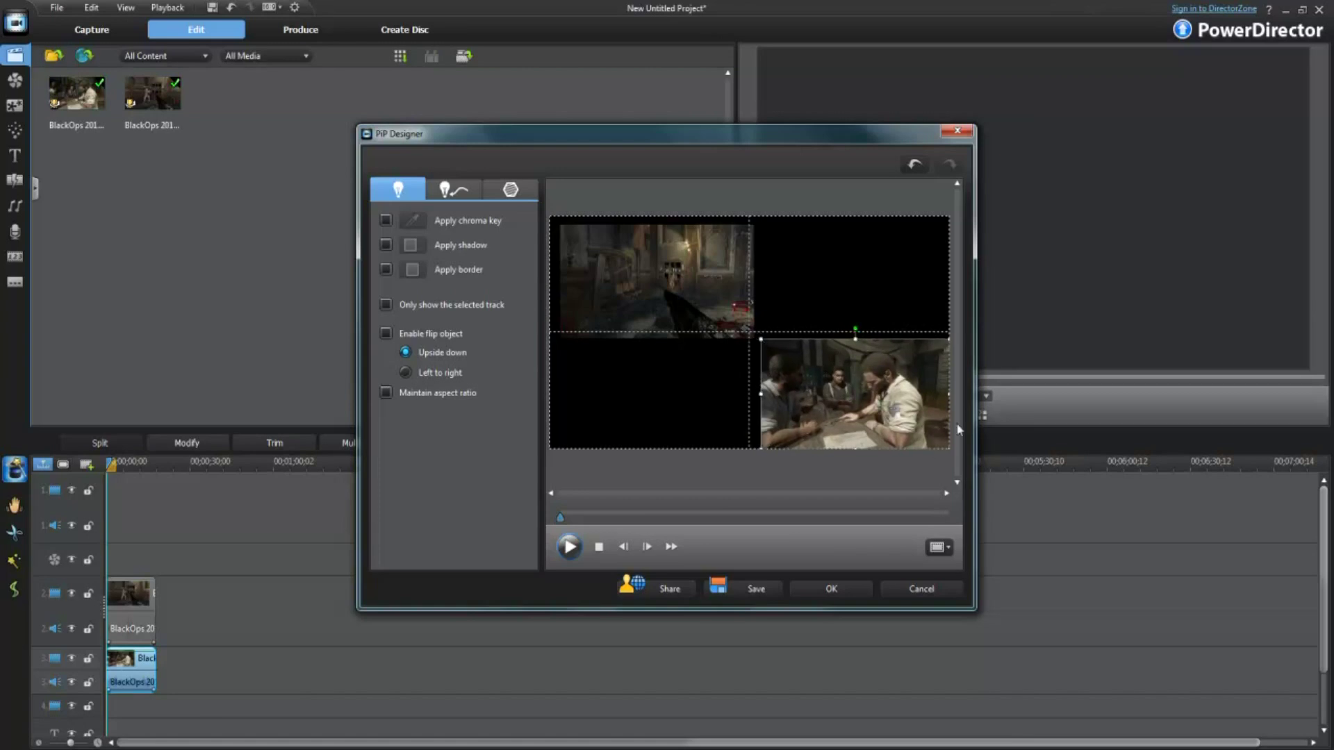
drag(946, 393, 937, 392)
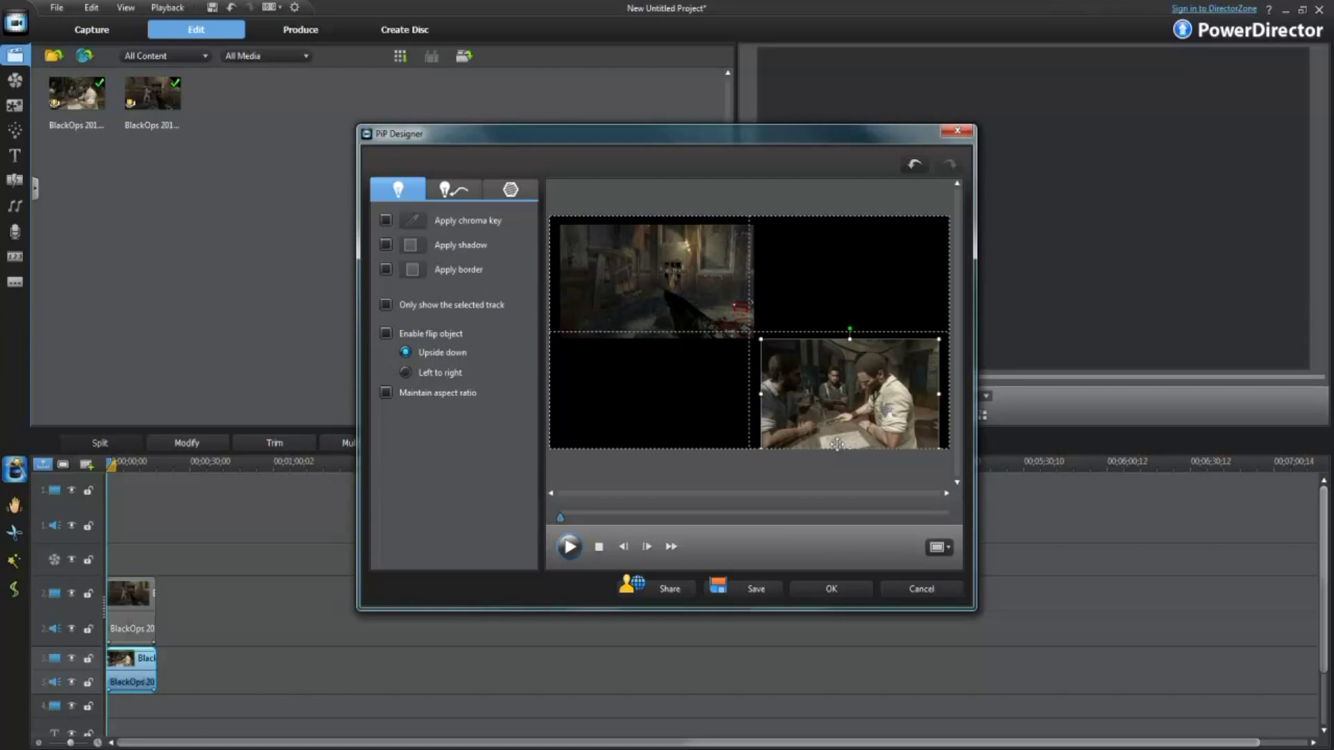
drag(849, 440, 849, 432)
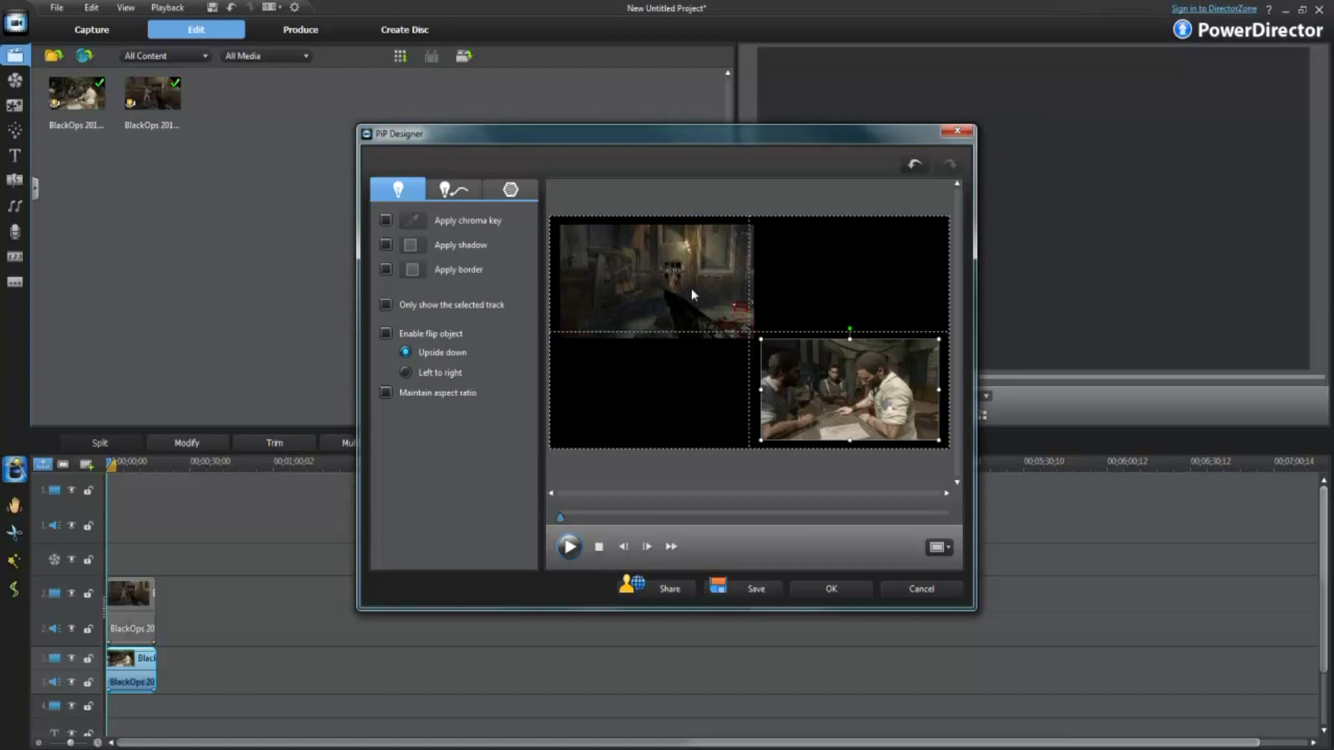
click(814, 587)
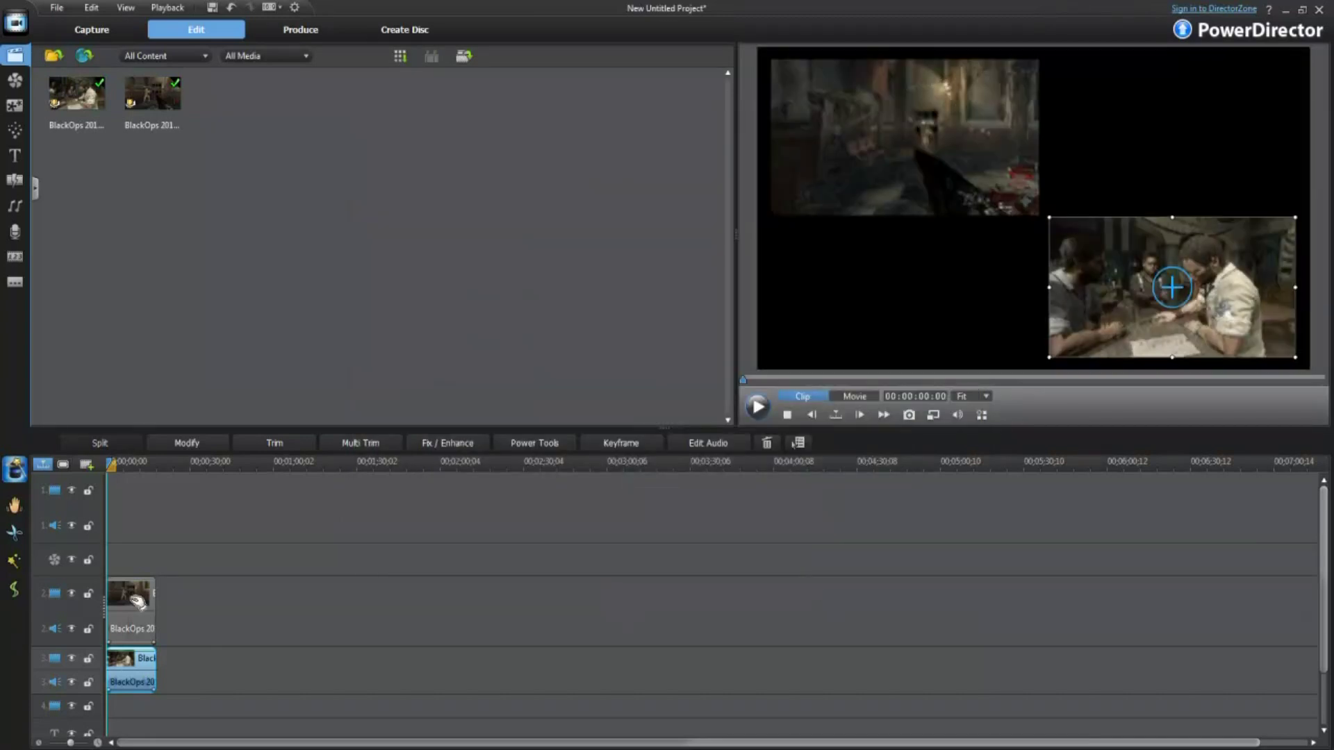
click(137, 601)
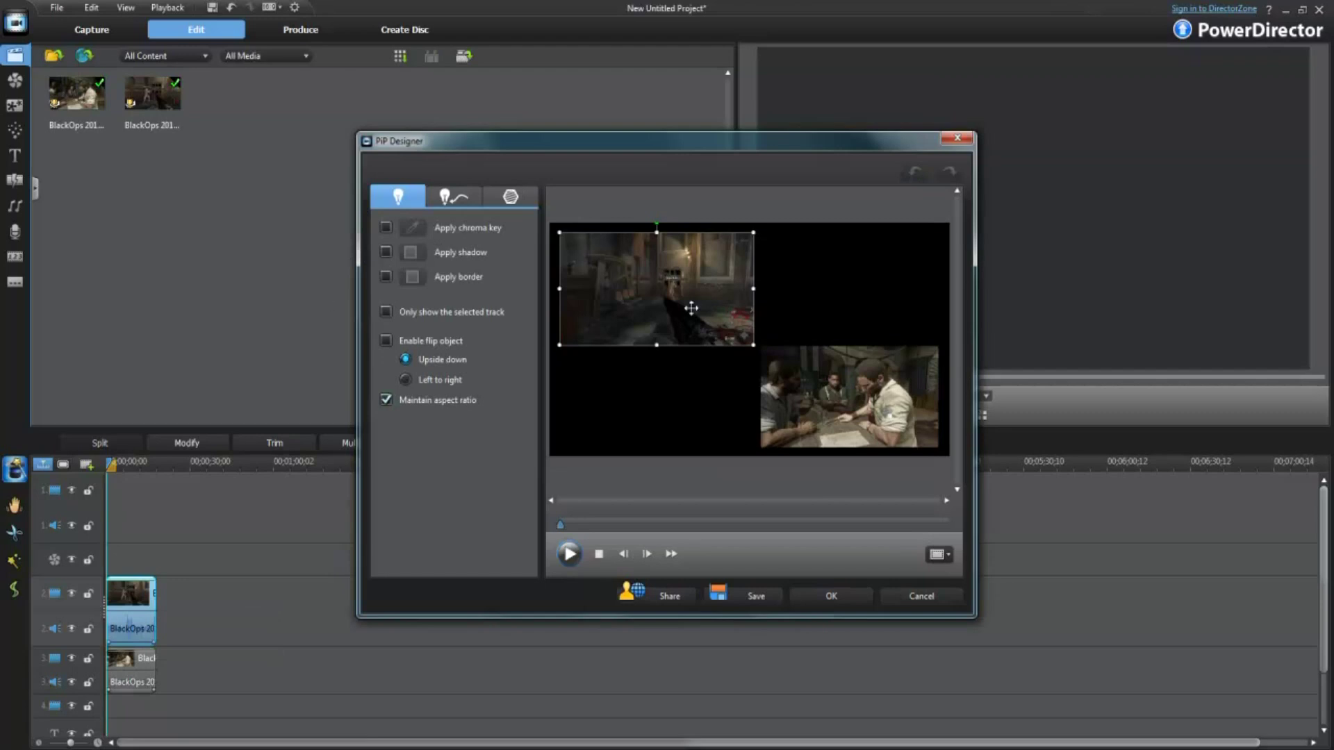
Step: Show 2x2 grid lines and nudge the upper clip slightly up and left
drag(650, 289, 651, 287)
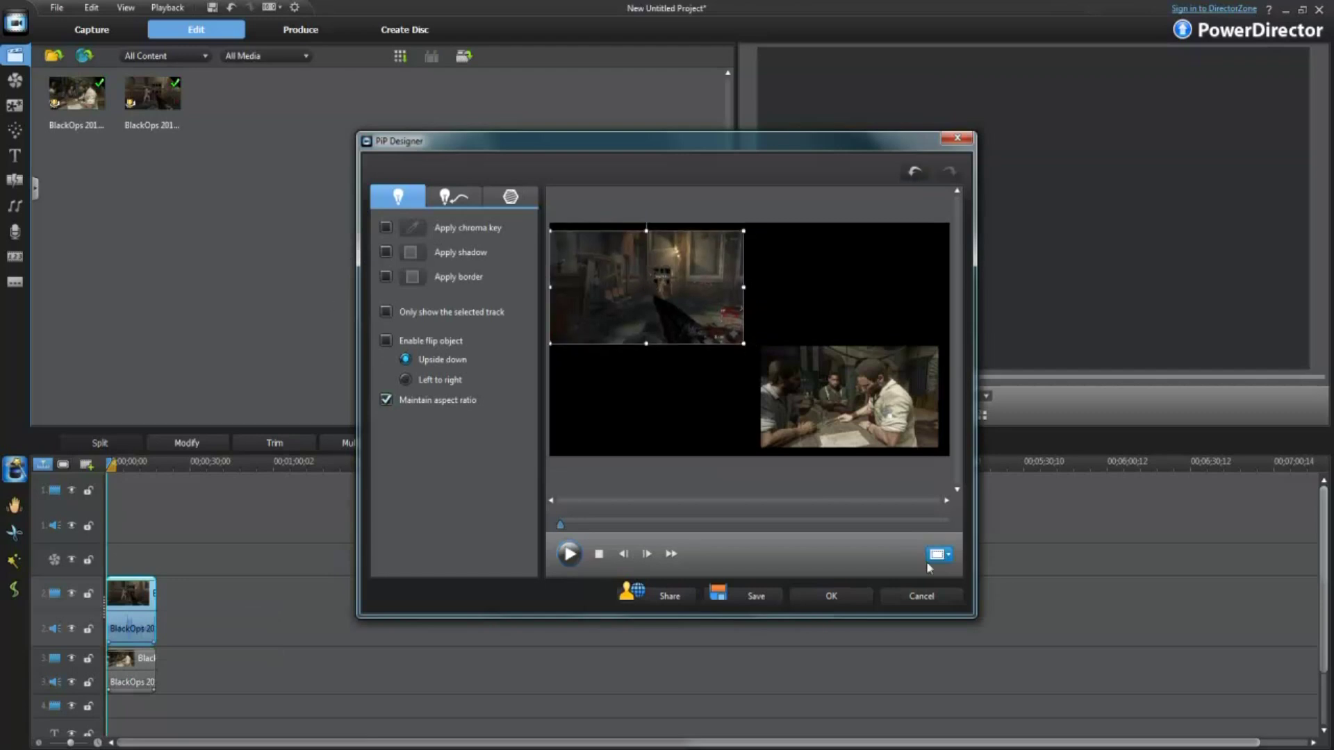
click(948, 554)
mouse_move(973, 595)
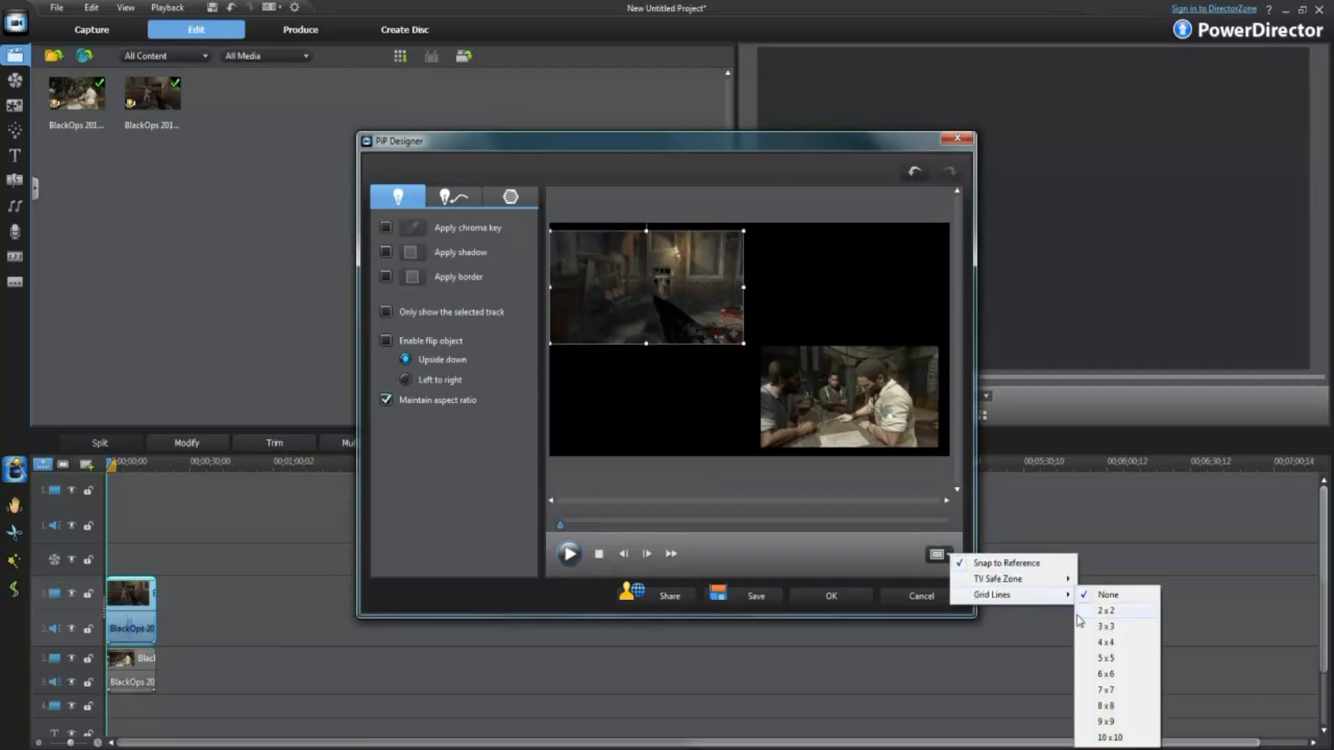
click(1104, 611)
drag(648, 319, 649, 304)
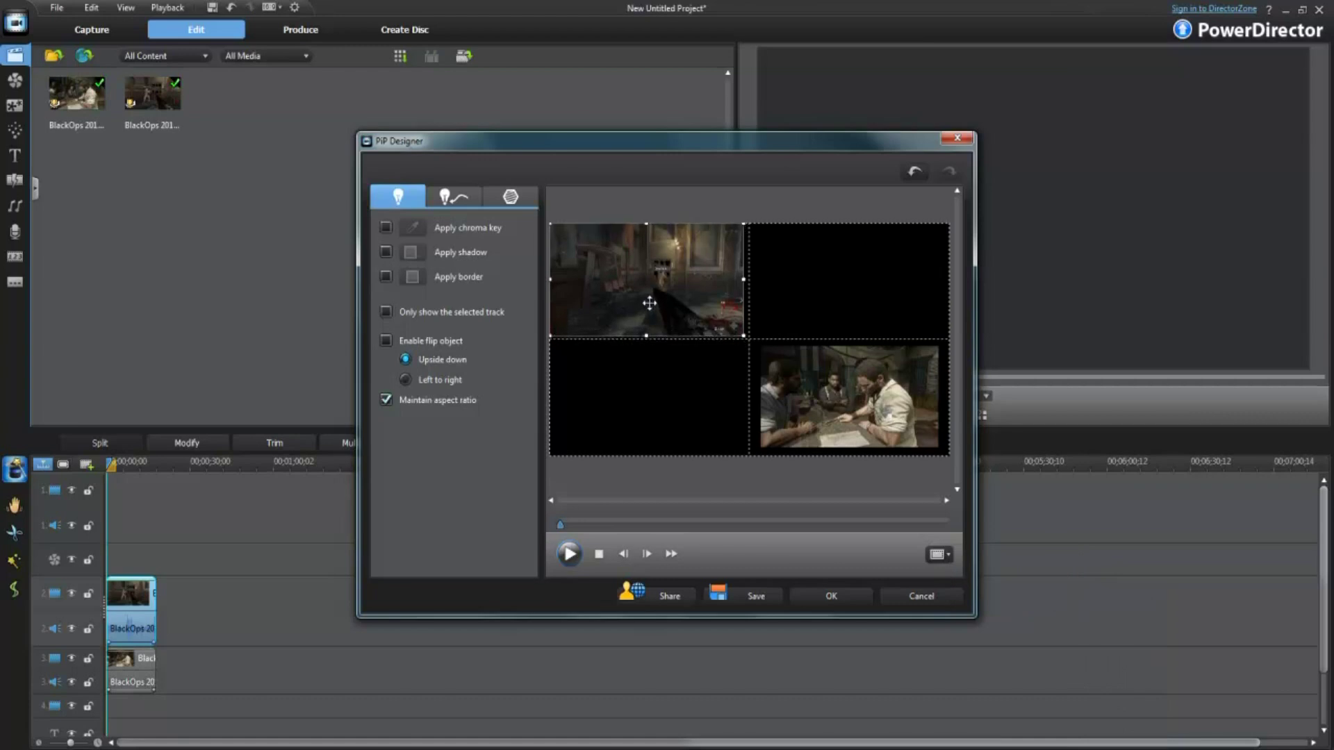
Step: Turn off Maintain aspect ratio, fit the upper clip inside the top-left quadrant, and apply
click(394, 400)
drag(742, 279, 749, 279)
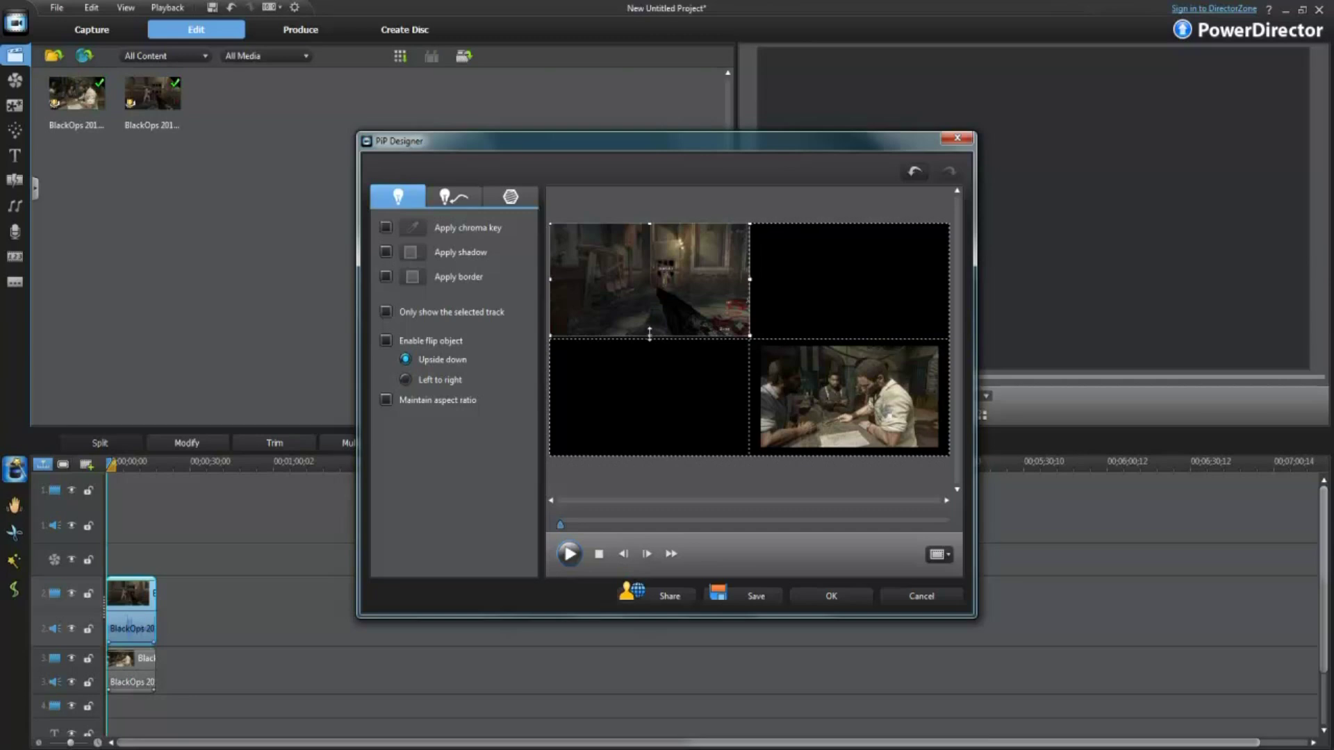
drag(650, 334, 649, 339)
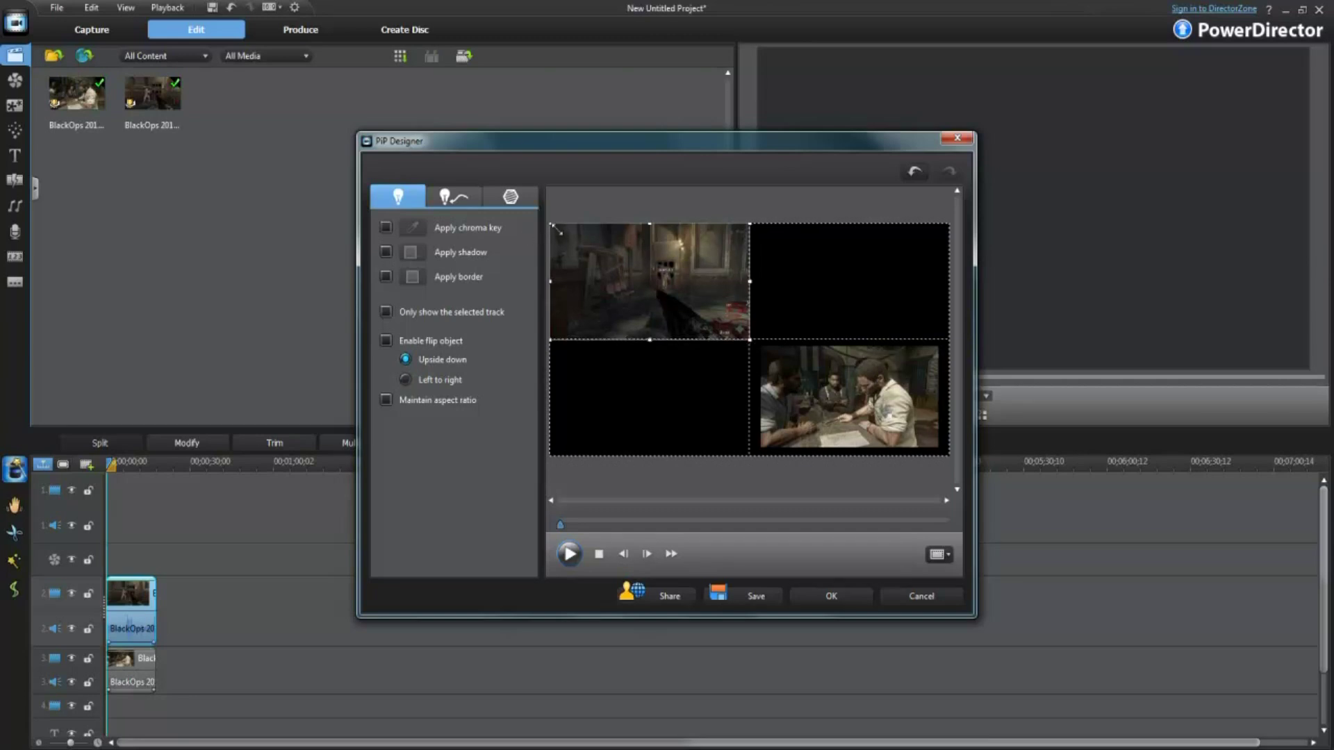
drag(555, 229, 561, 231)
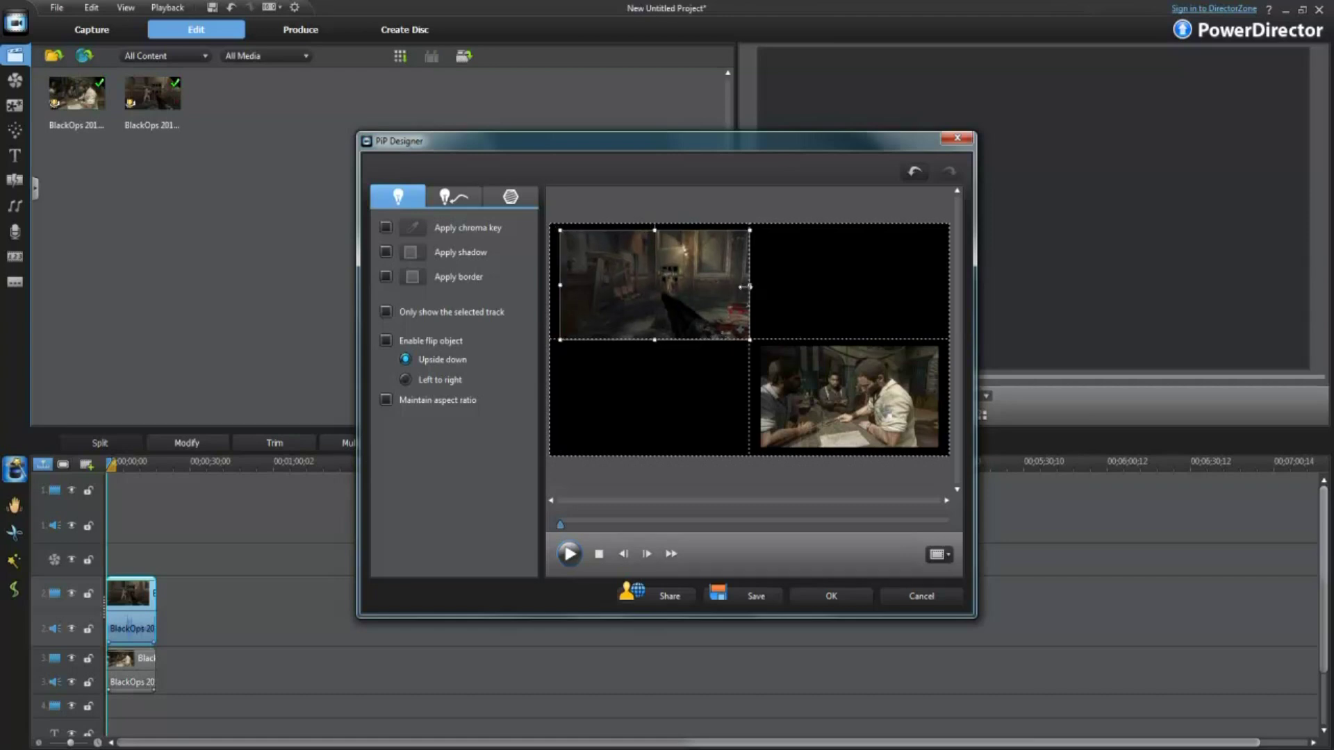
drag(749, 285, 739, 287)
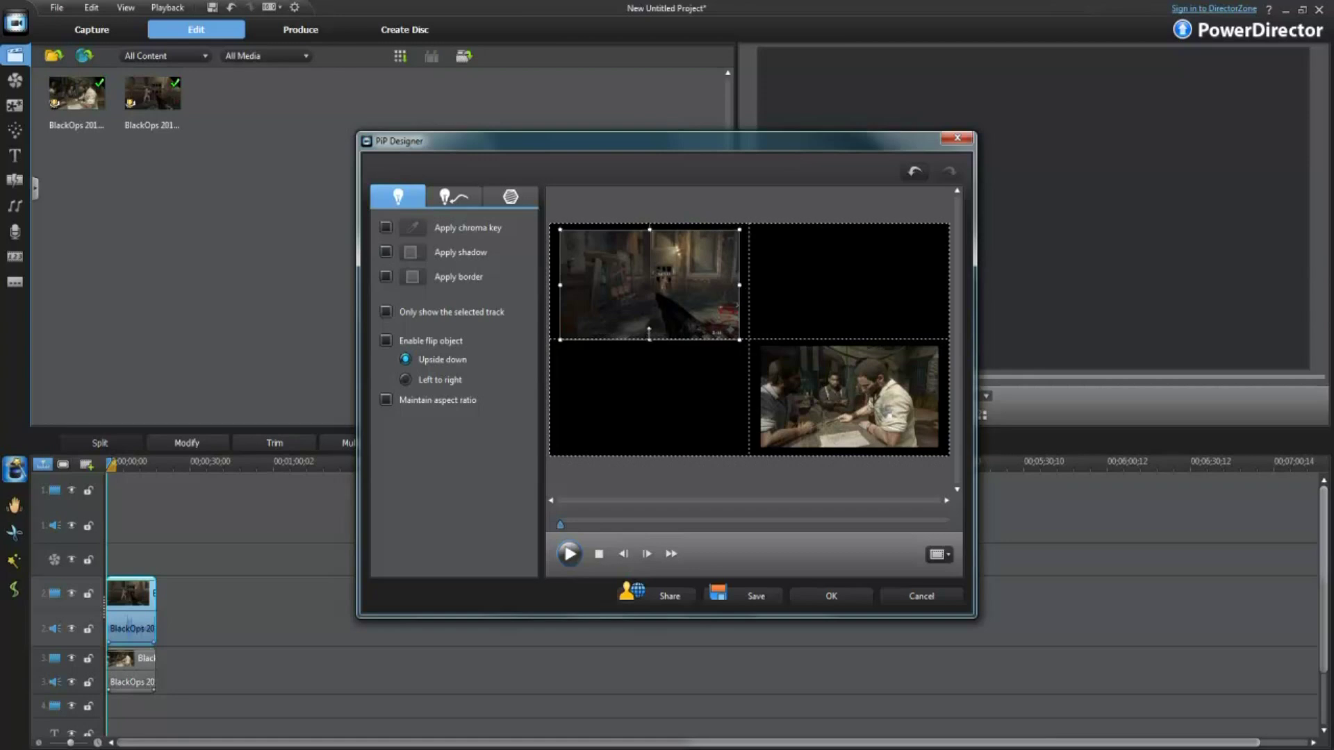
drag(650, 332, 650, 331)
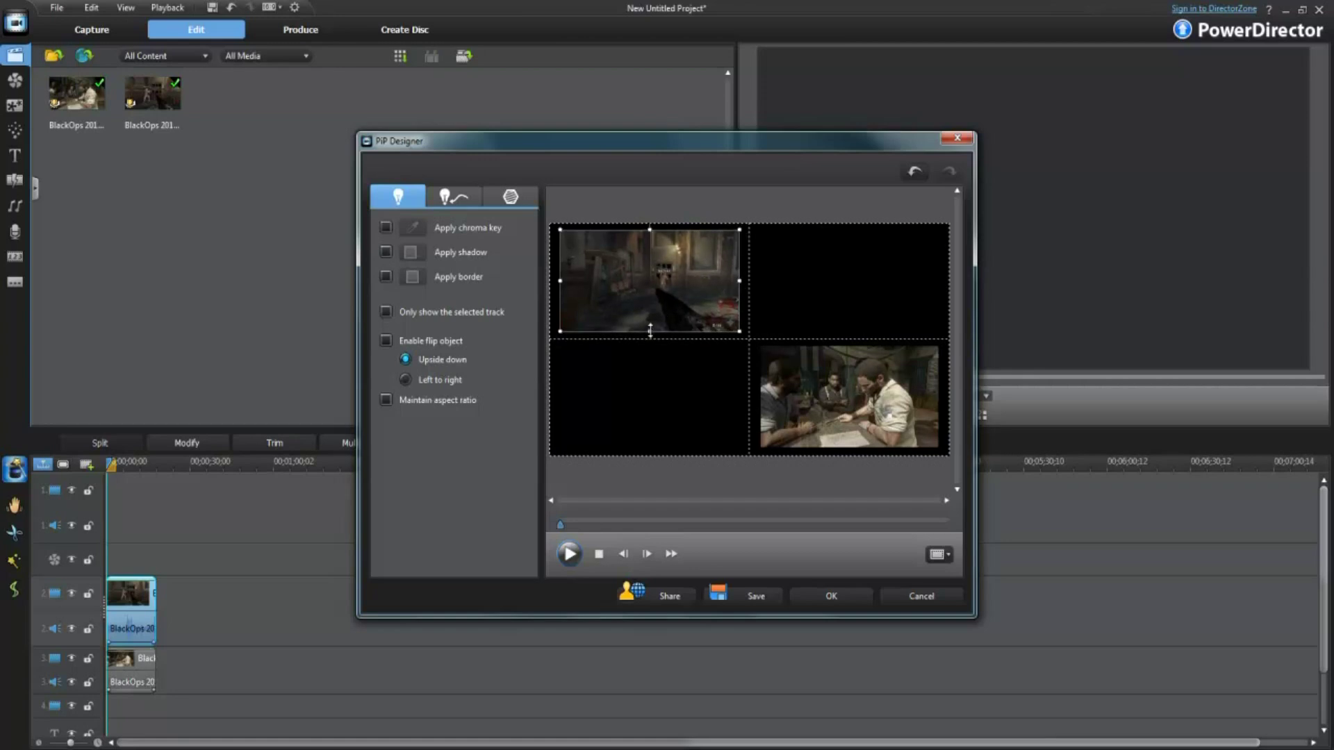
click(832, 596)
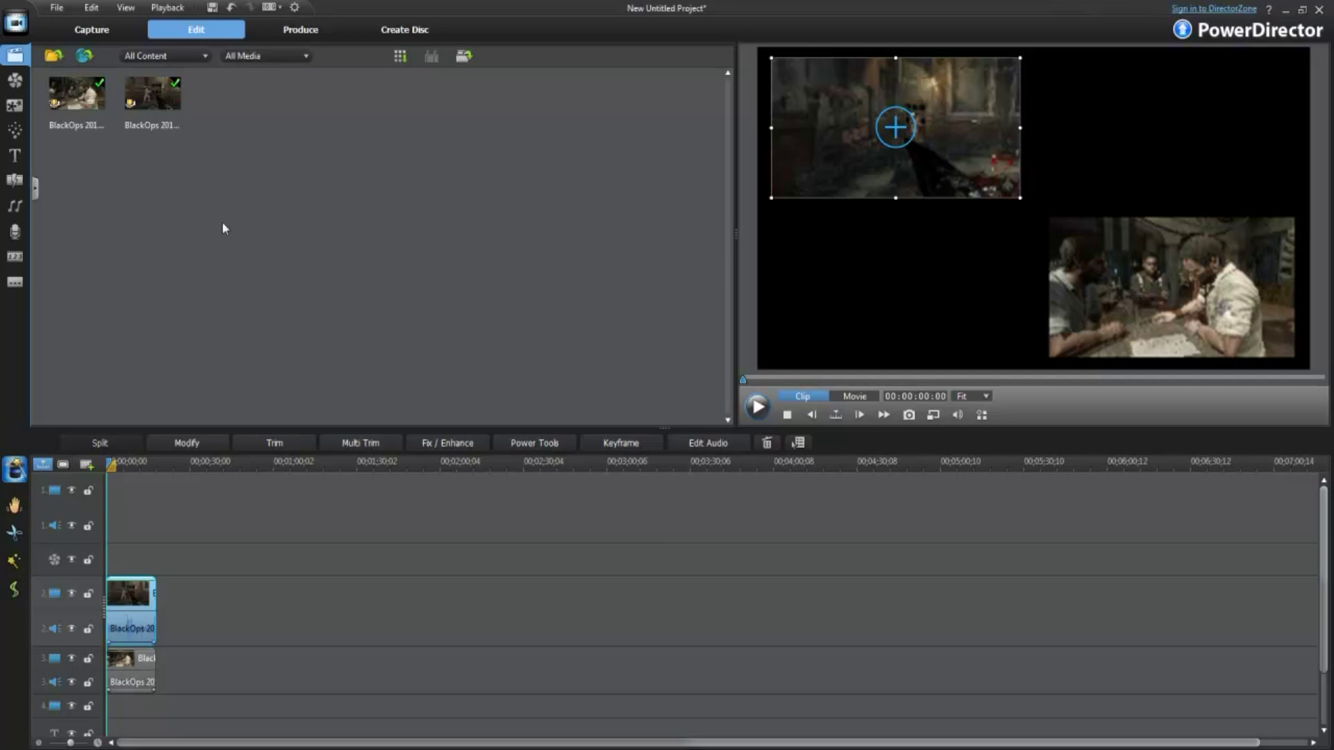
Step: Place the silver Material background on track 1 and stretch it to 00:00:18:01
click(36, 194)
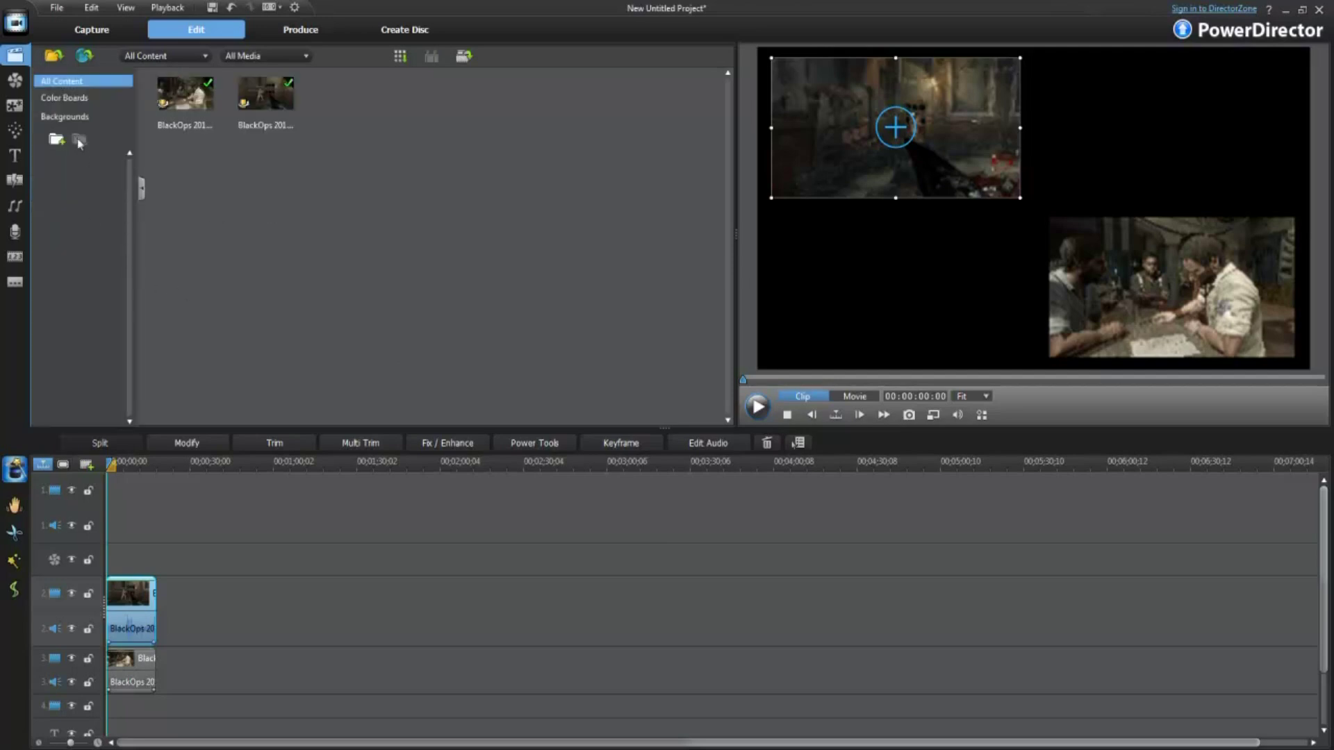
click(70, 116)
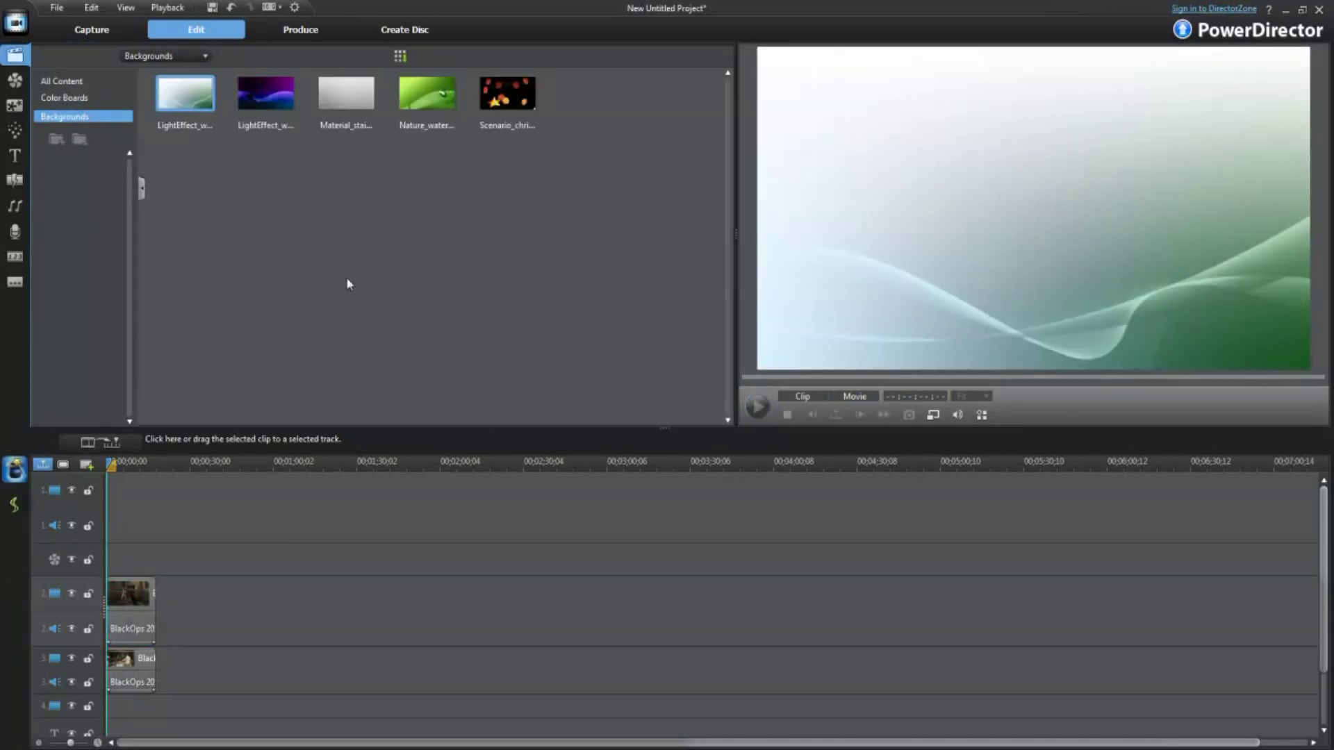
drag(346, 94, 115, 492)
click(115, 491)
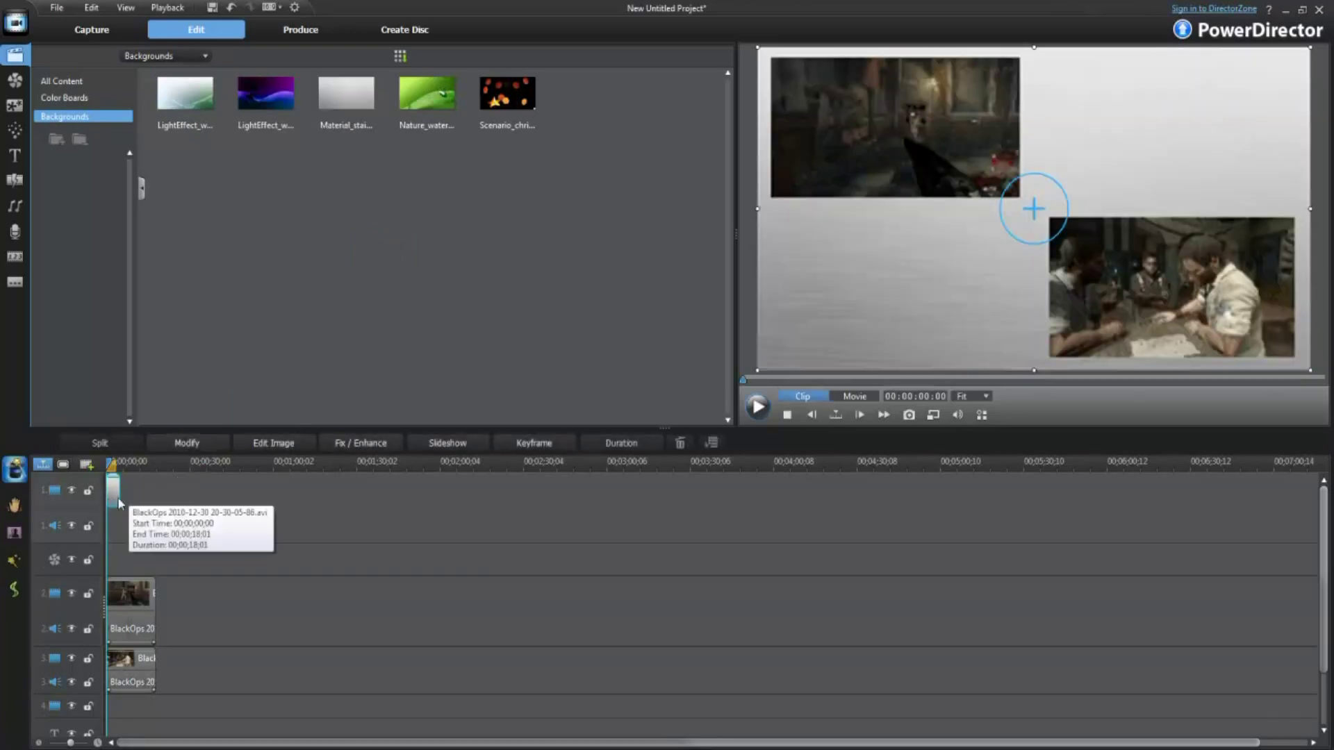
drag(120, 488, 155, 486)
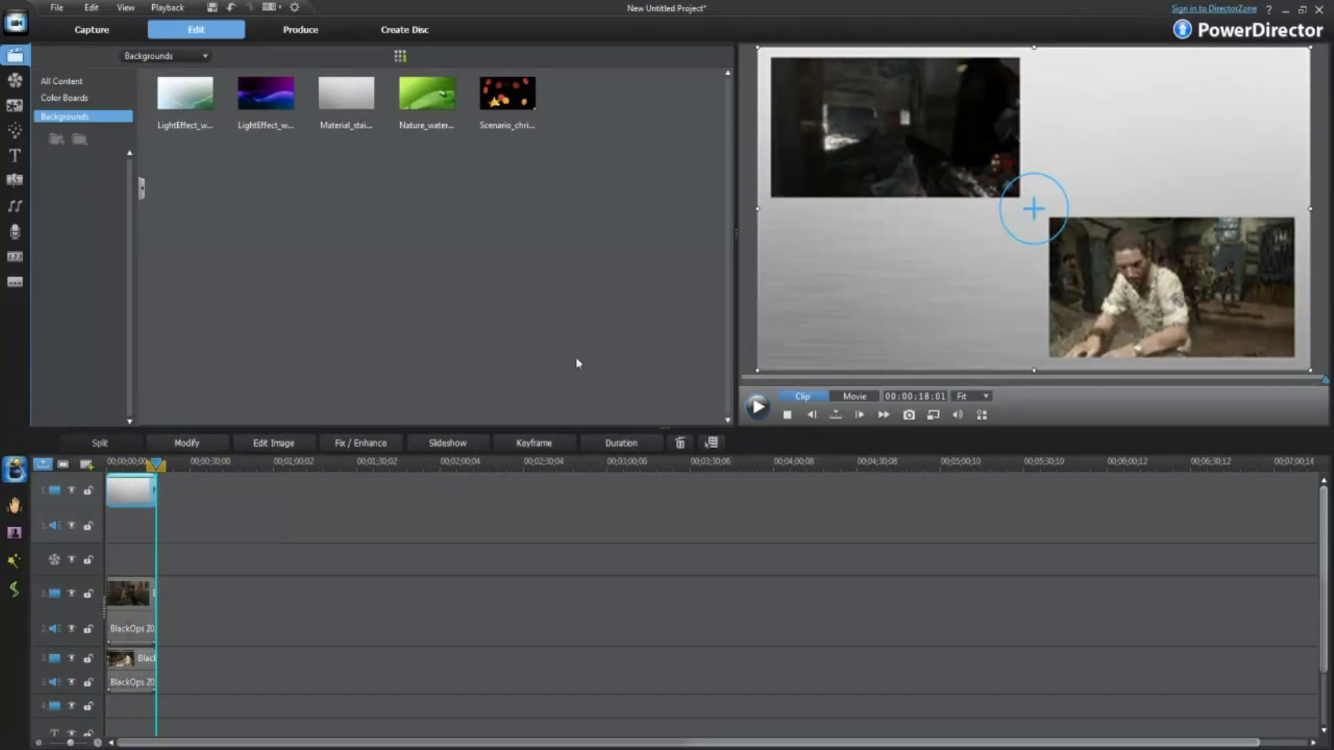
Step: Play the whole movie from the start to preview the layout over the background
click(854, 397)
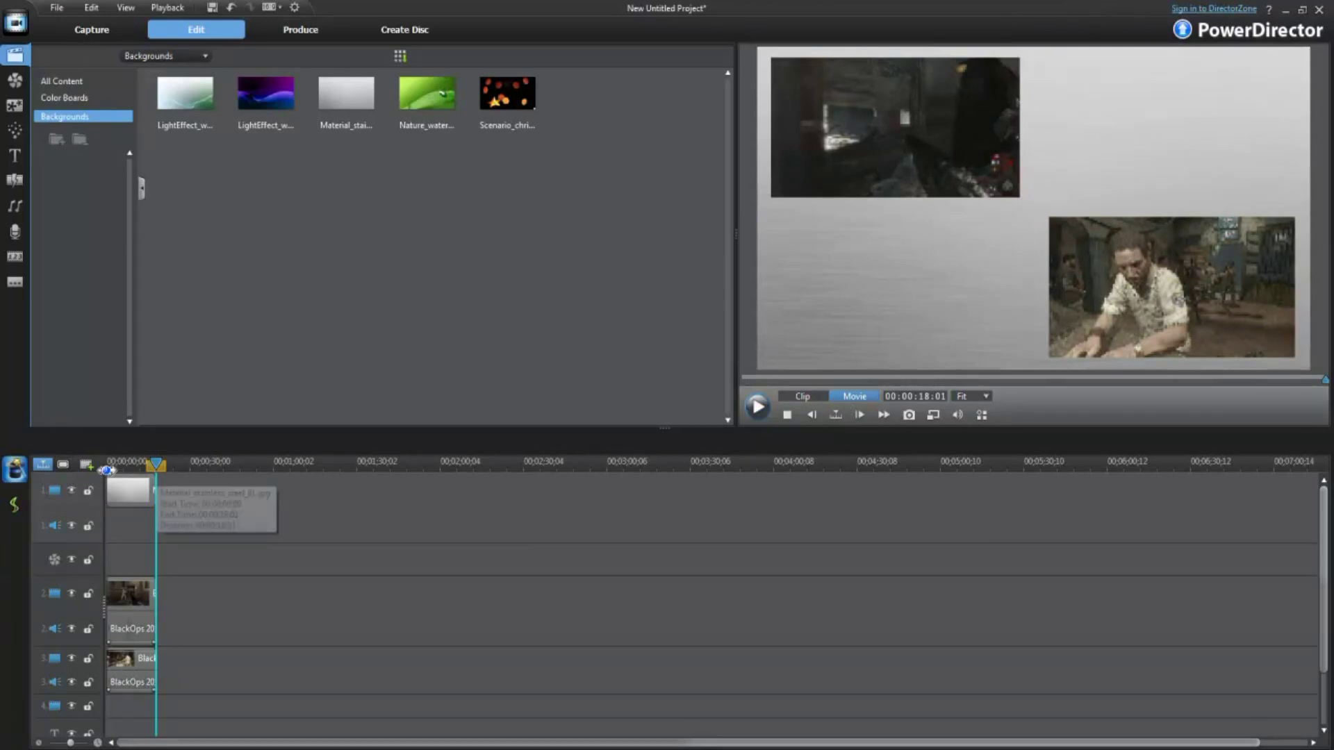
click(108, 463)
key(space)
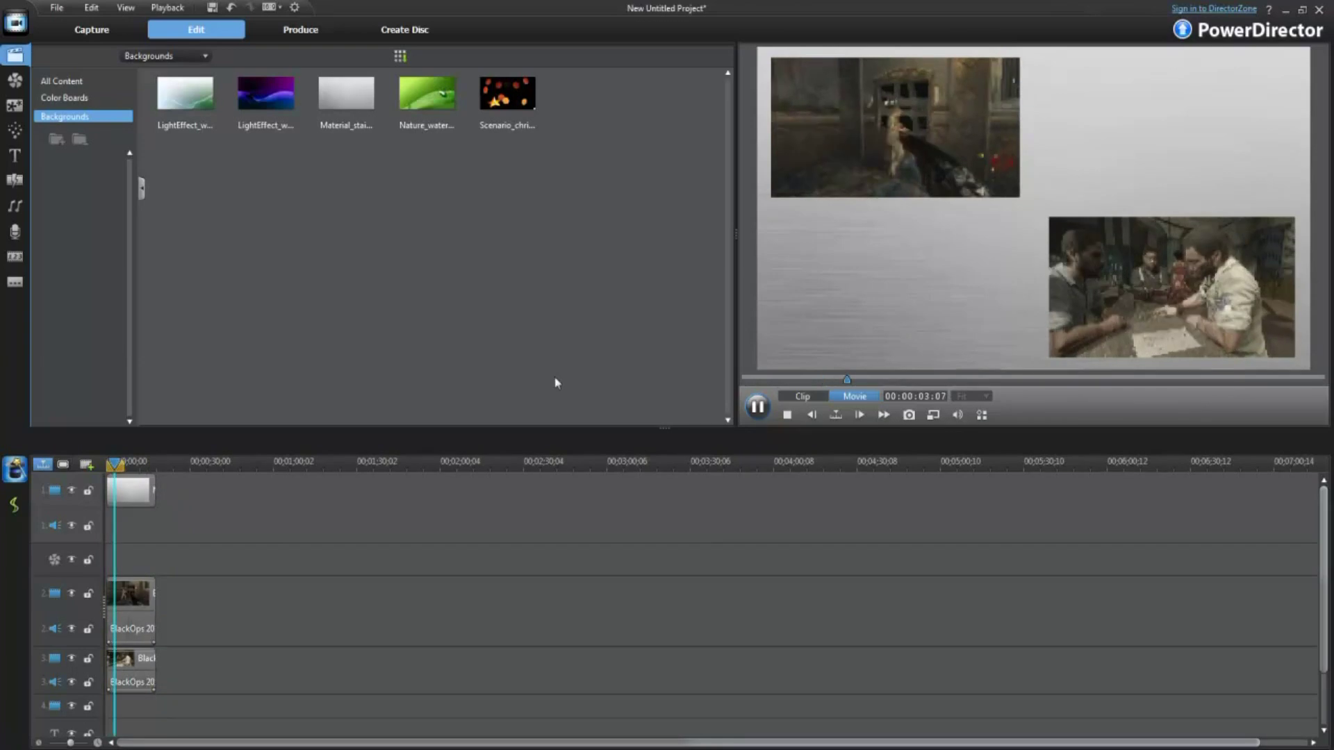
click(759, 407)
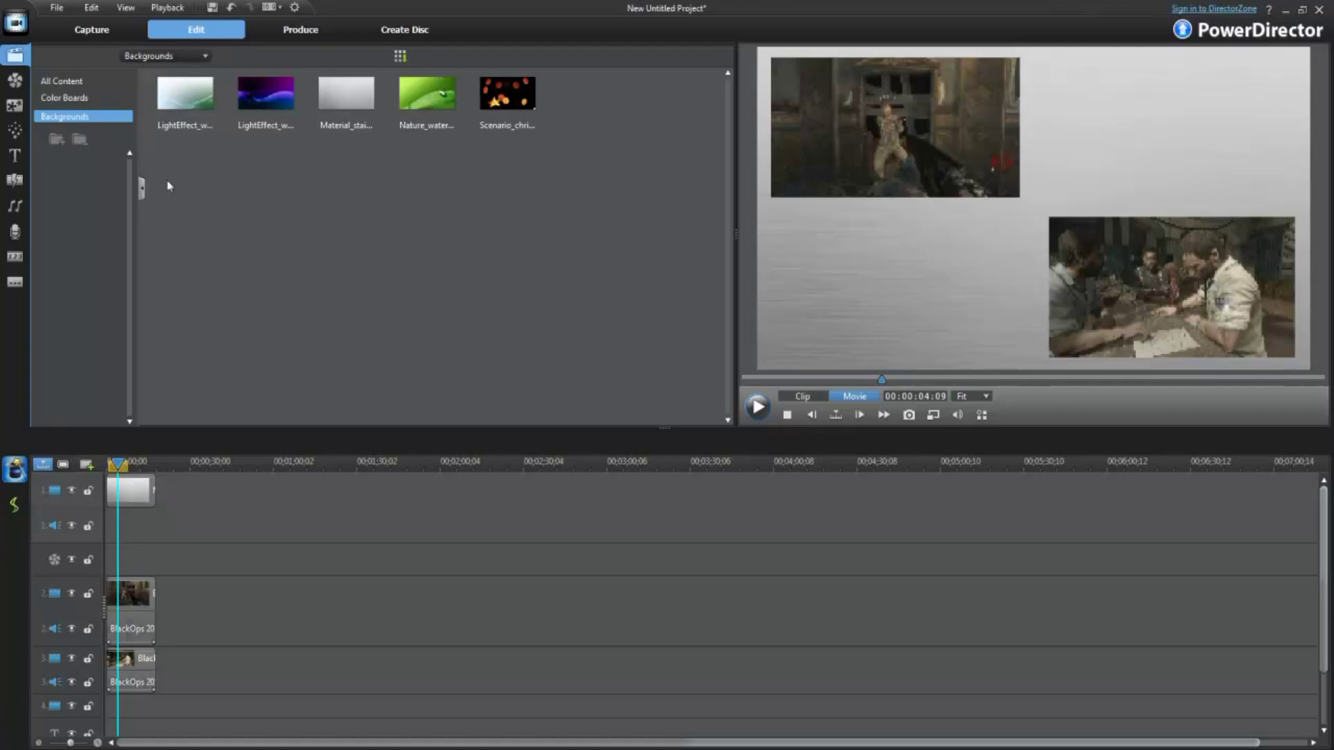
click(142, 187)
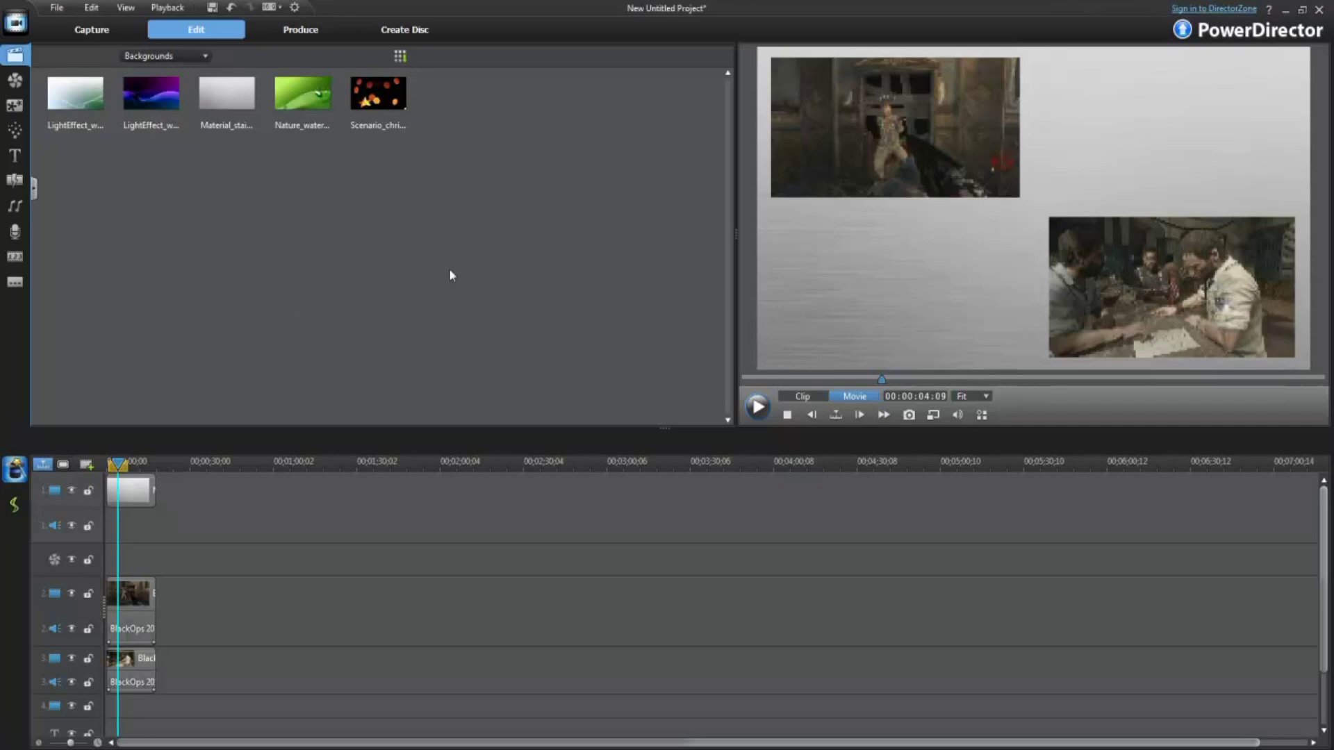
click(146, 490)
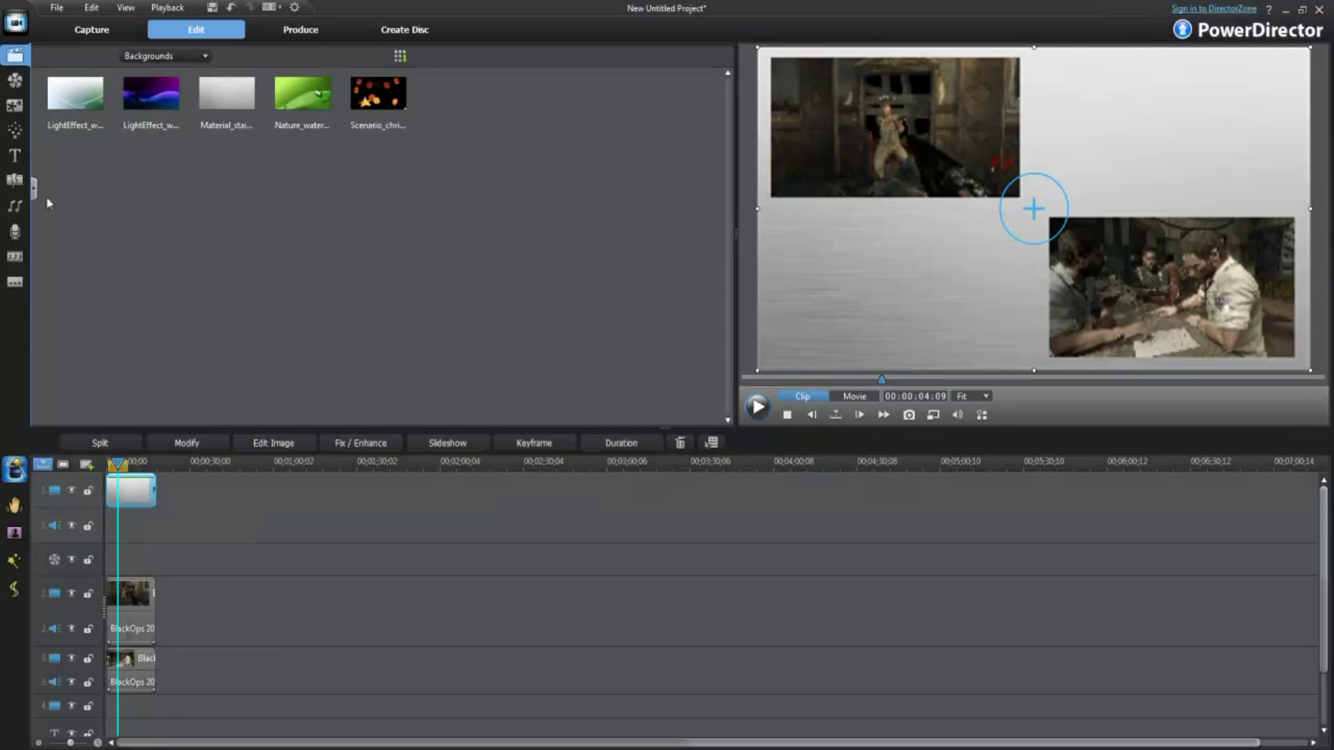
click(15, 155)
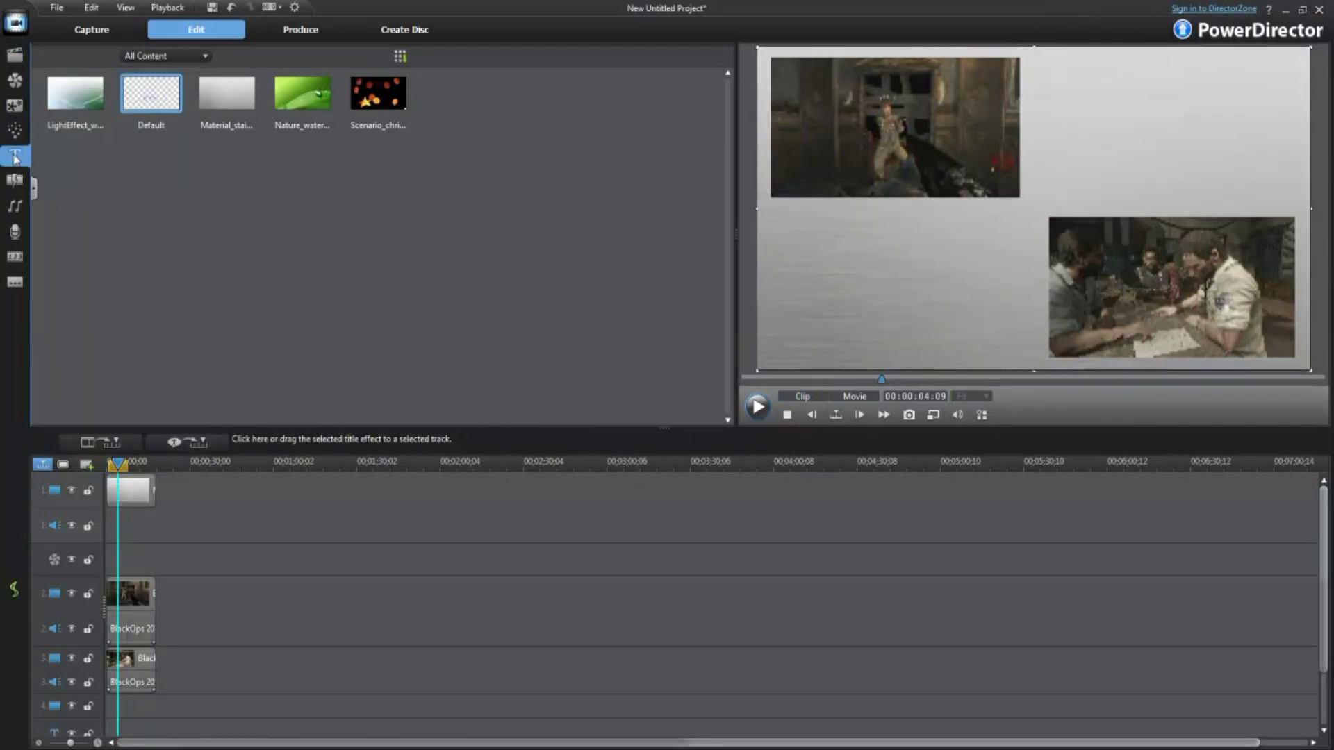
Step: Add the Default 'My Title' template to the title track and stretch it to 00;00;18;01
right_click(177, 99)
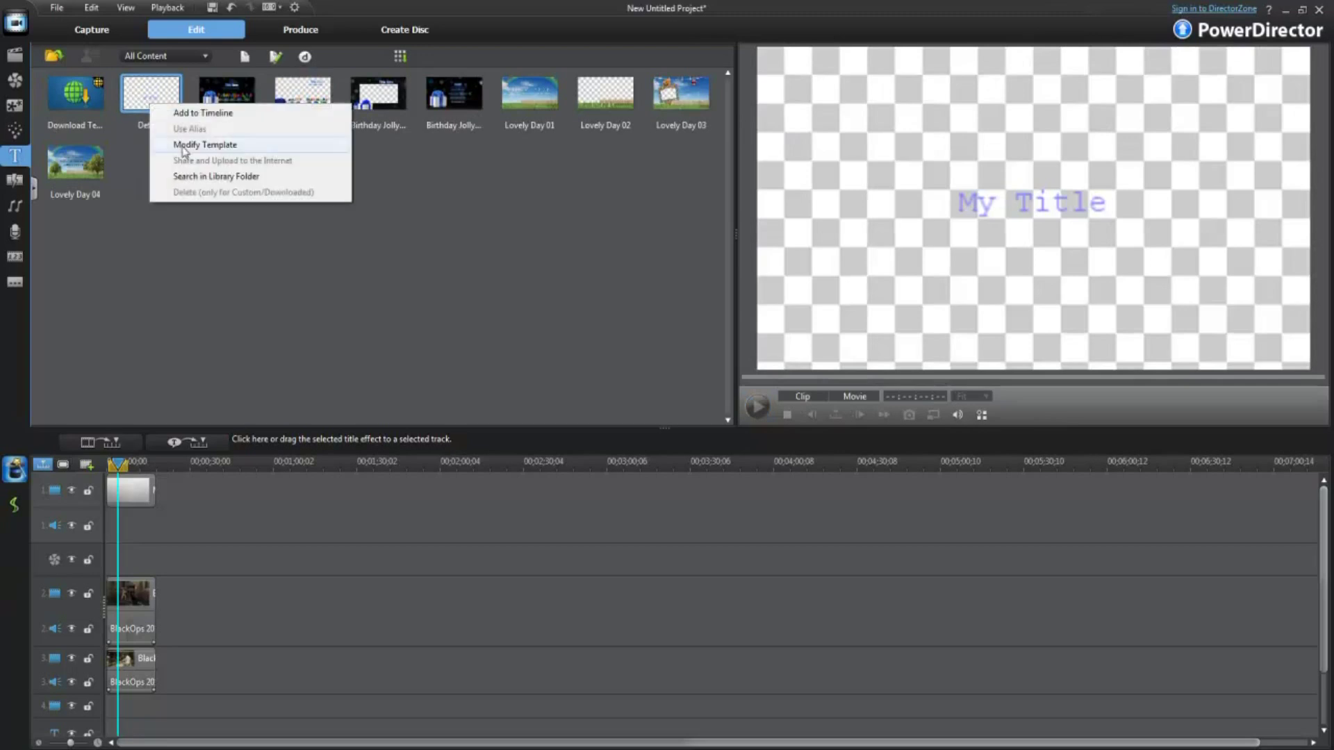
click(201, 111)
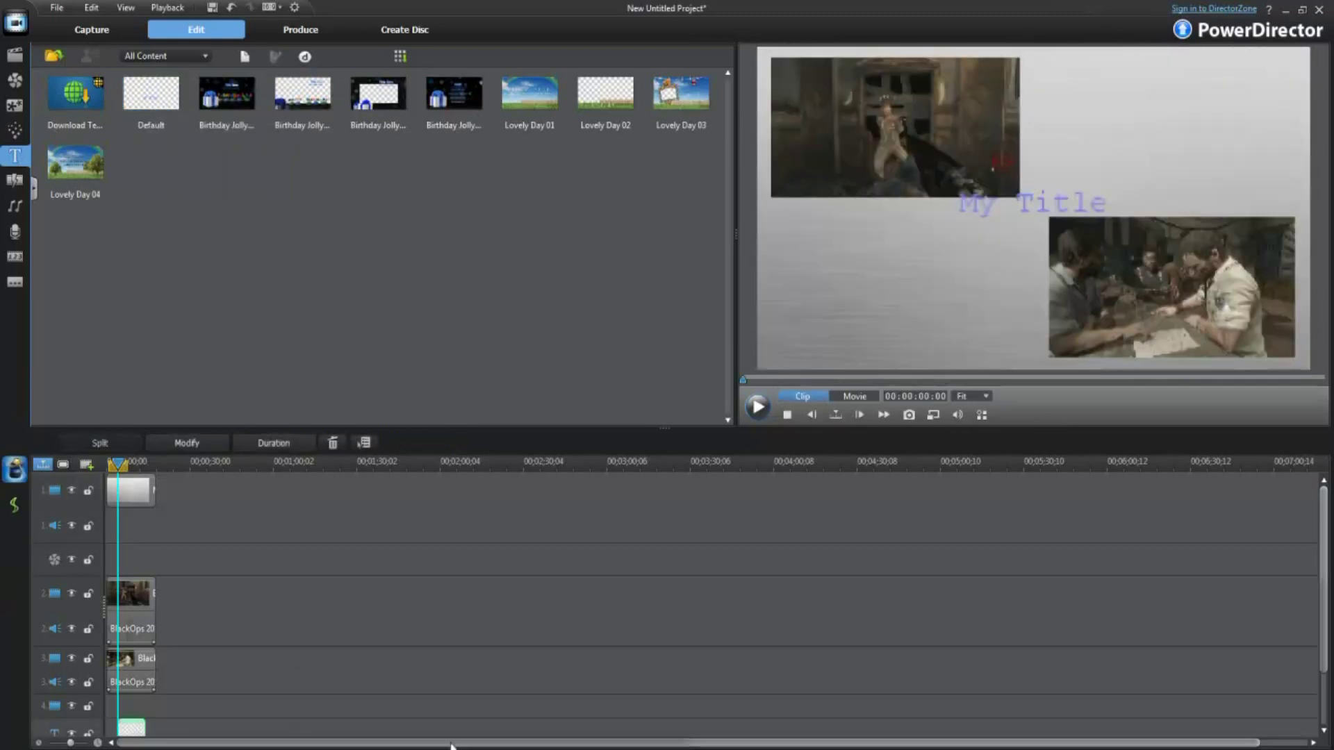
click(1324, 677)
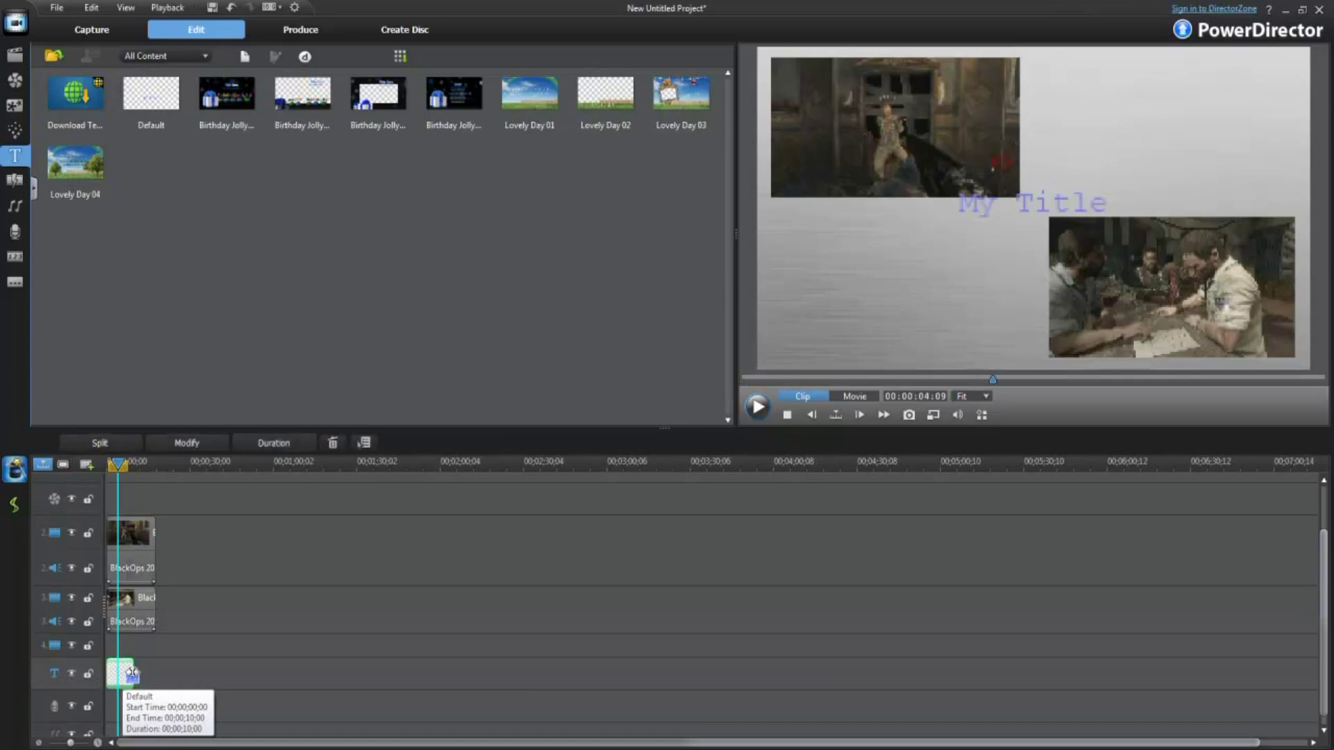
drag(145, 675, 155, 675)
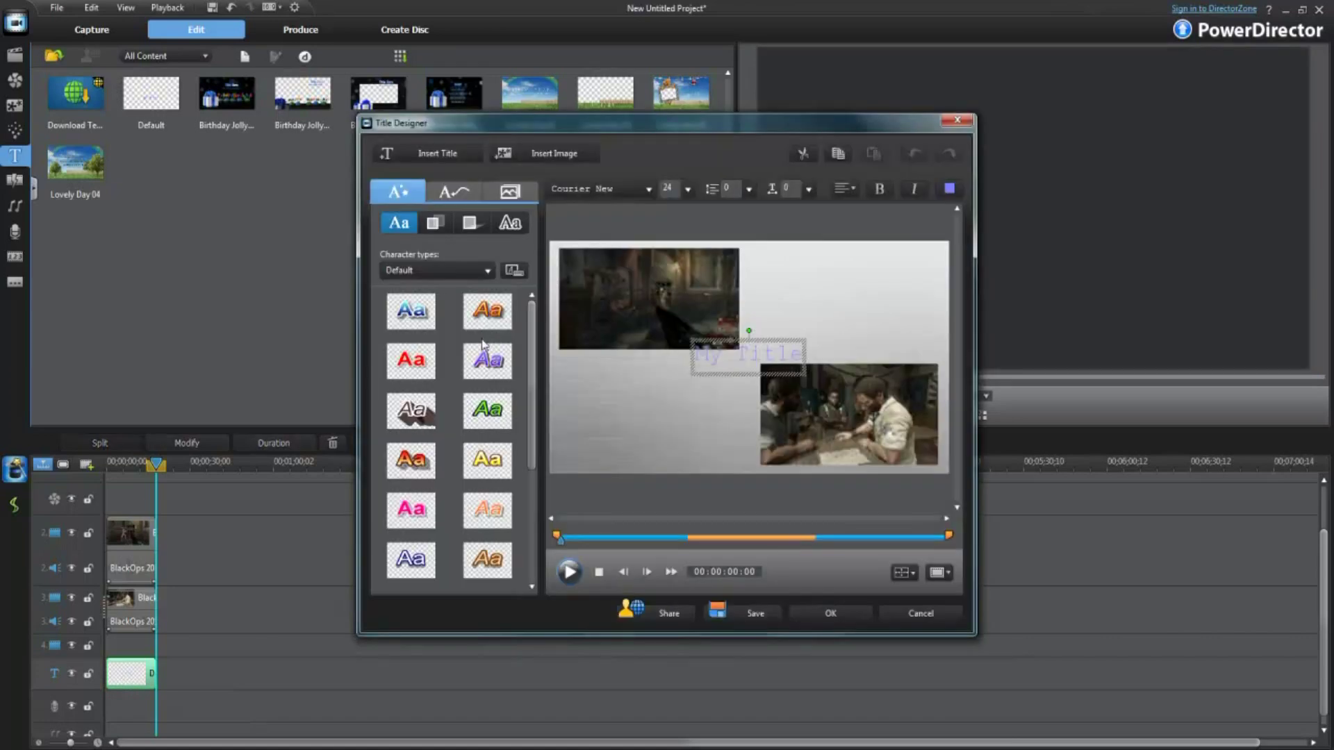
Step: Move My Title toward the upper right and give it the blue bold character preset
drag(739, 357, 803, 287)
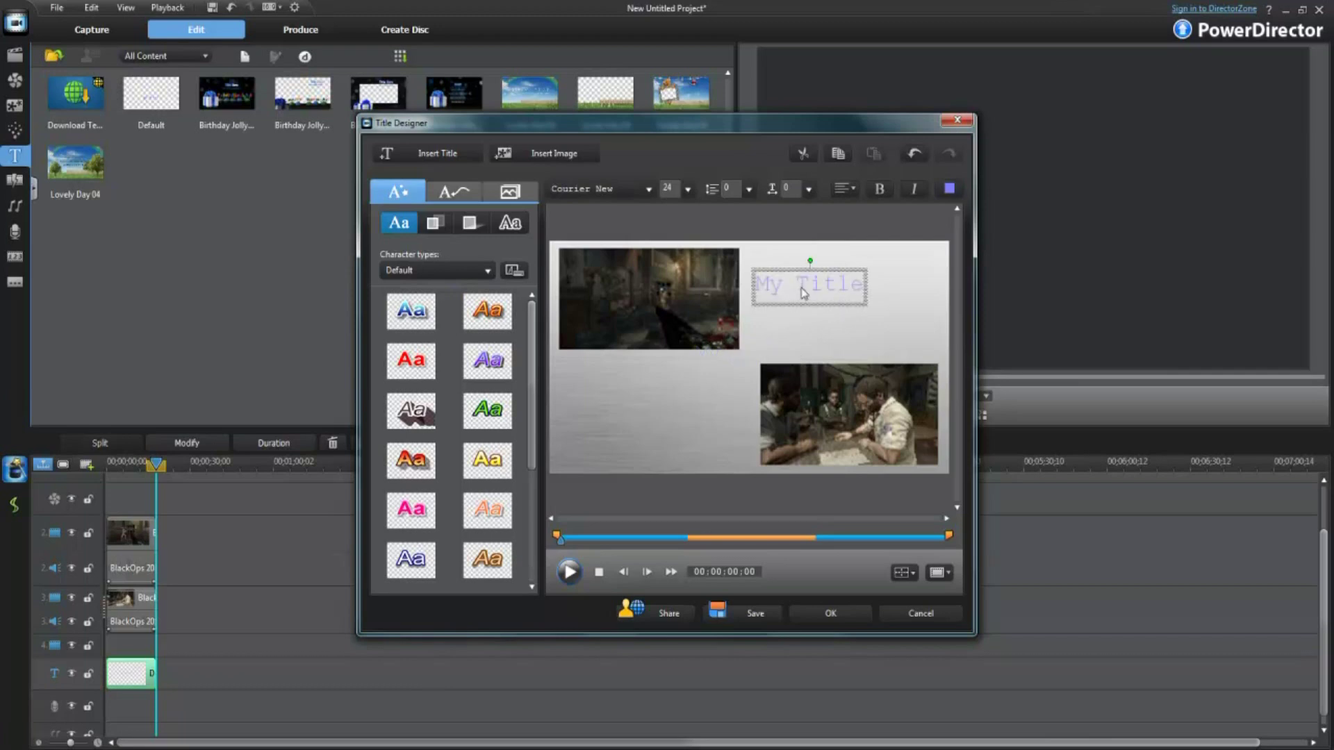
click(805, 287)
click(787, 271)
key(Home)
click(410, 310)
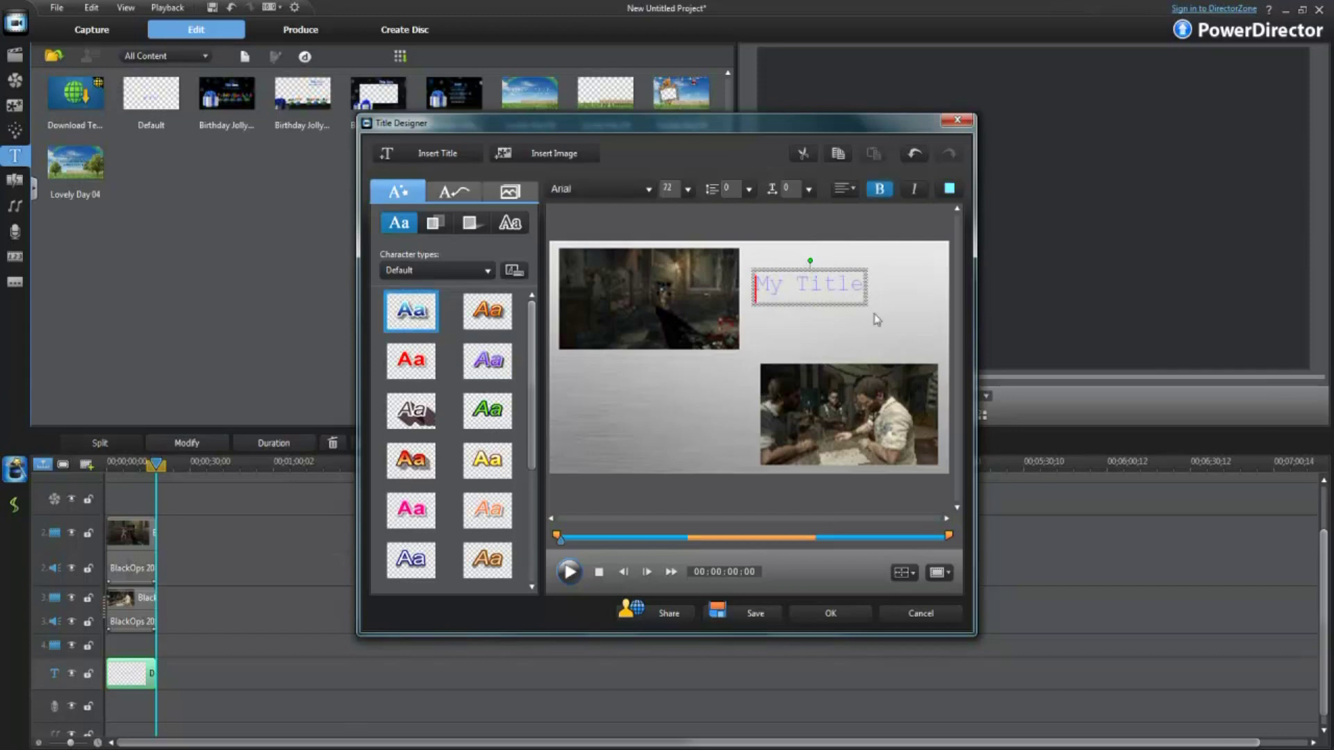
click(809, 286)
drag(867, 285, 752, 285)
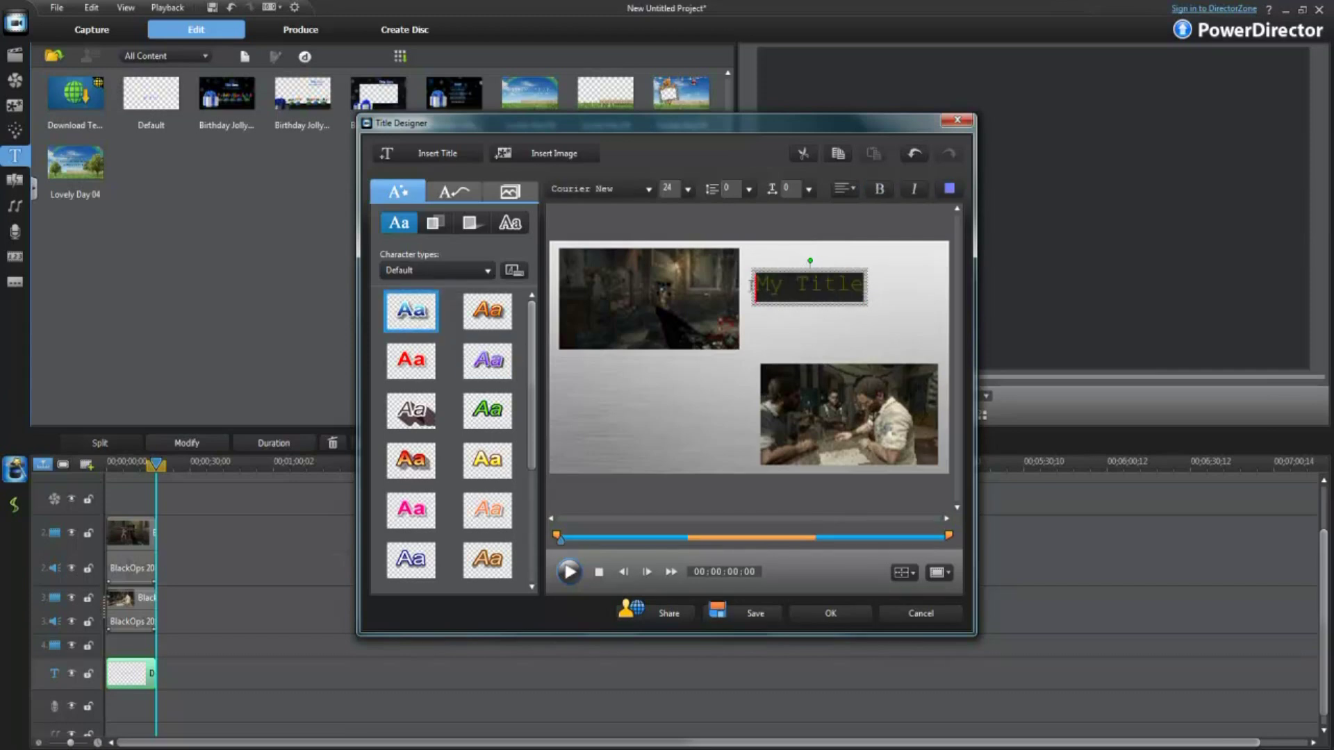
click(410, 310)
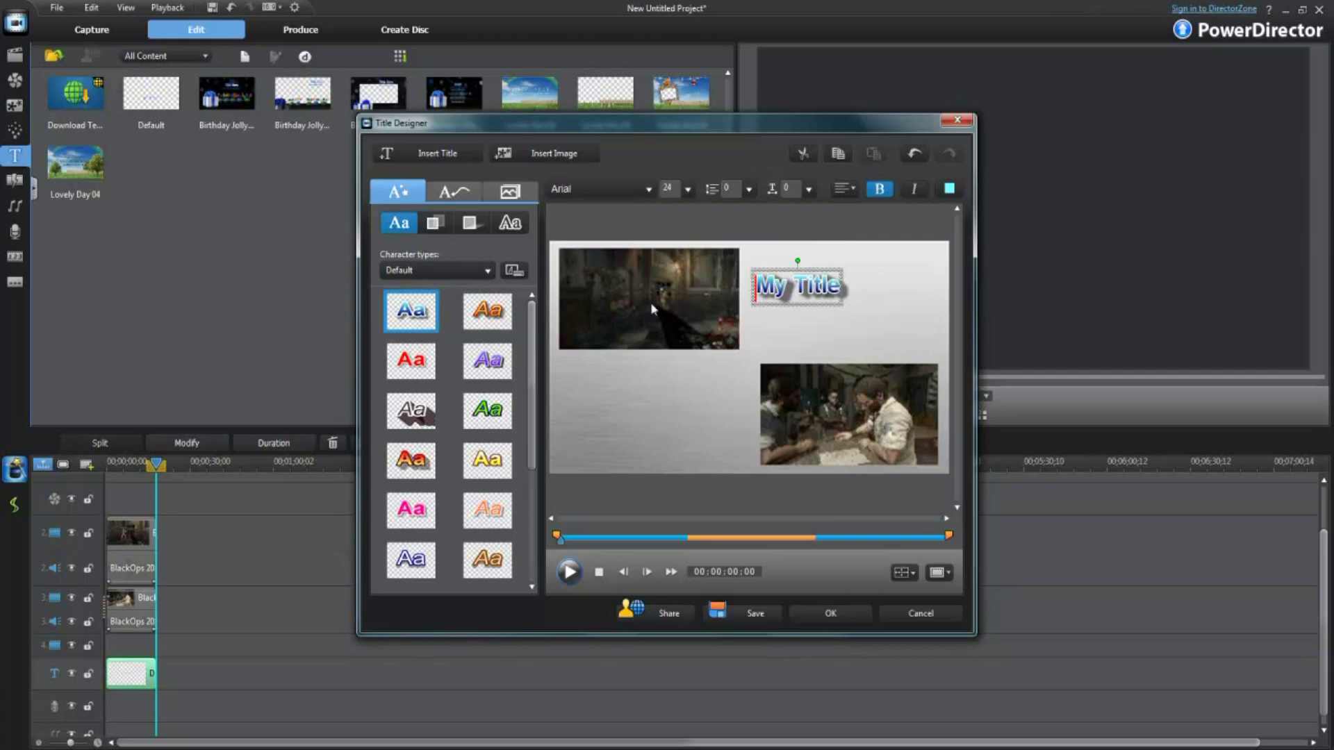
Step: Nudge the My Title text slightly right and down
click(435, 222)
click(470, 222)
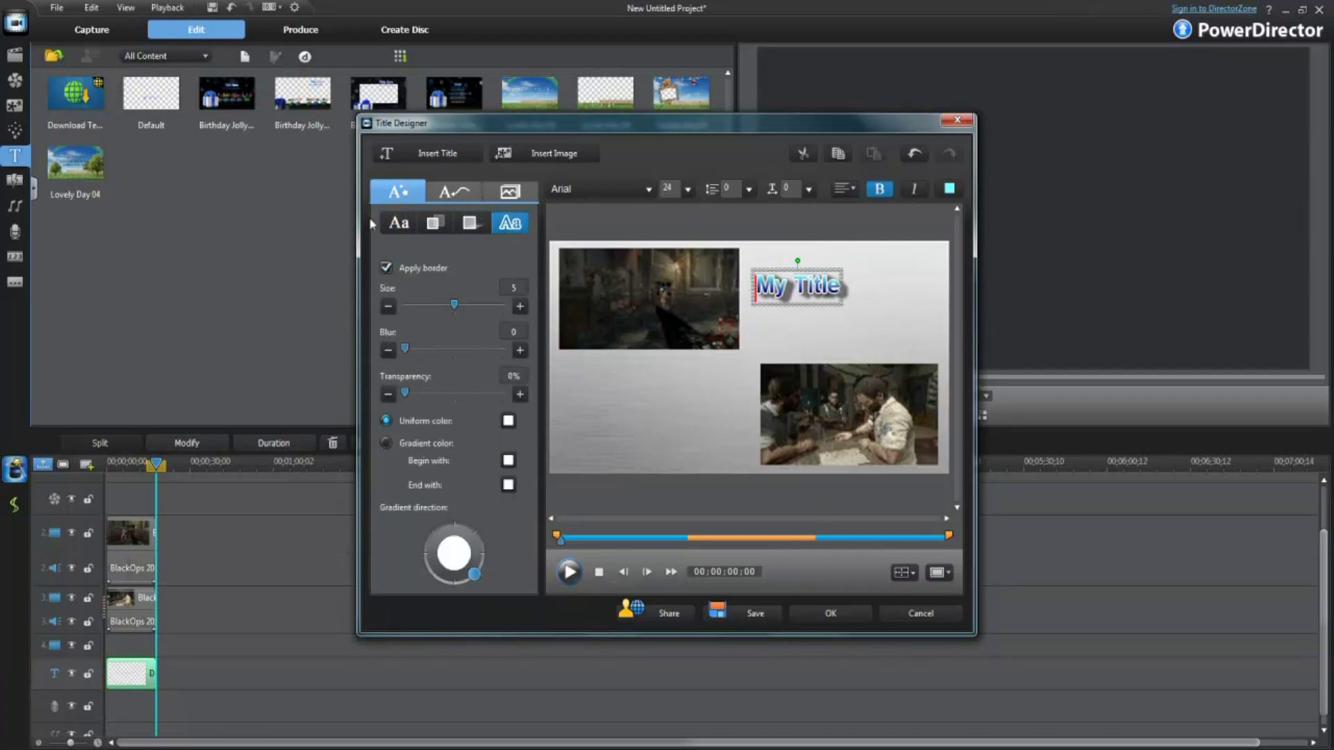
click(398, 222)
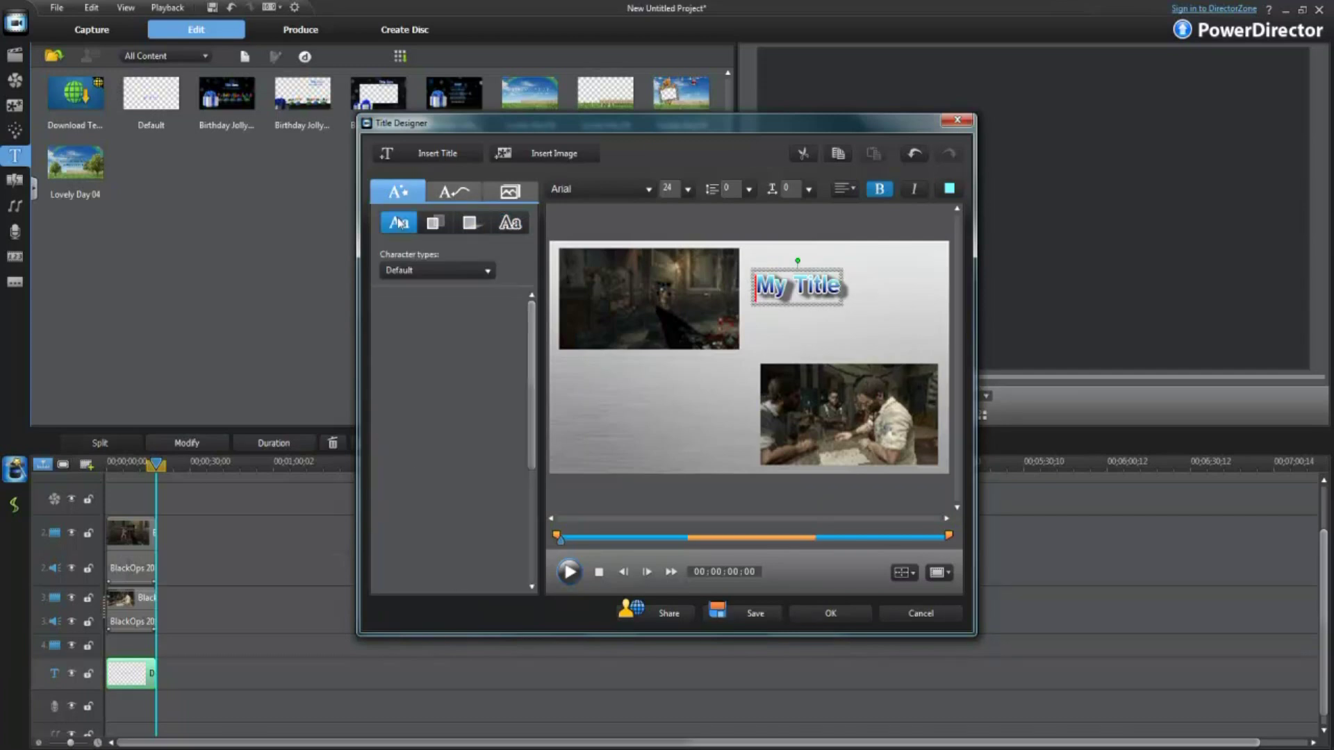
click(879, 271)
click(818, 290)
drag(811, 285, 826, 290)
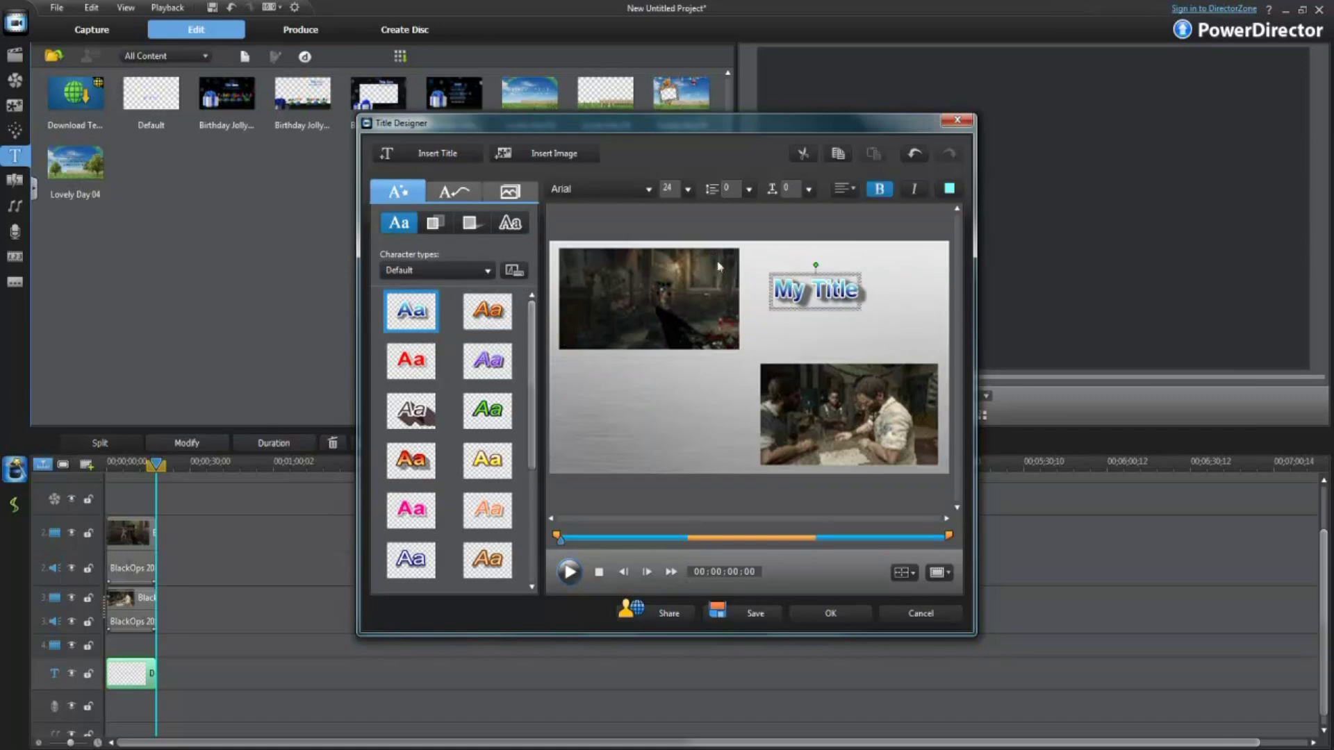
Step: Add a second text box reading 'test' and move it further right in the frame
click(648, 381)
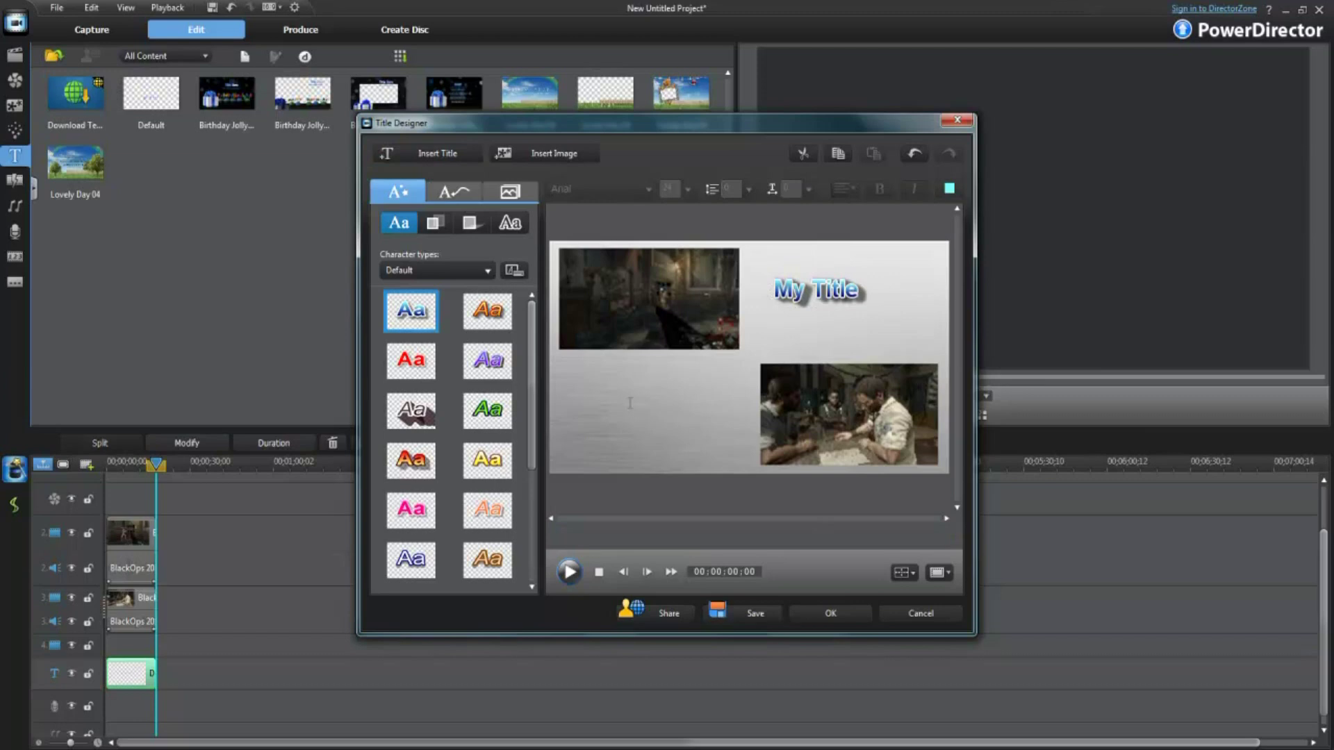
click(587, 407)
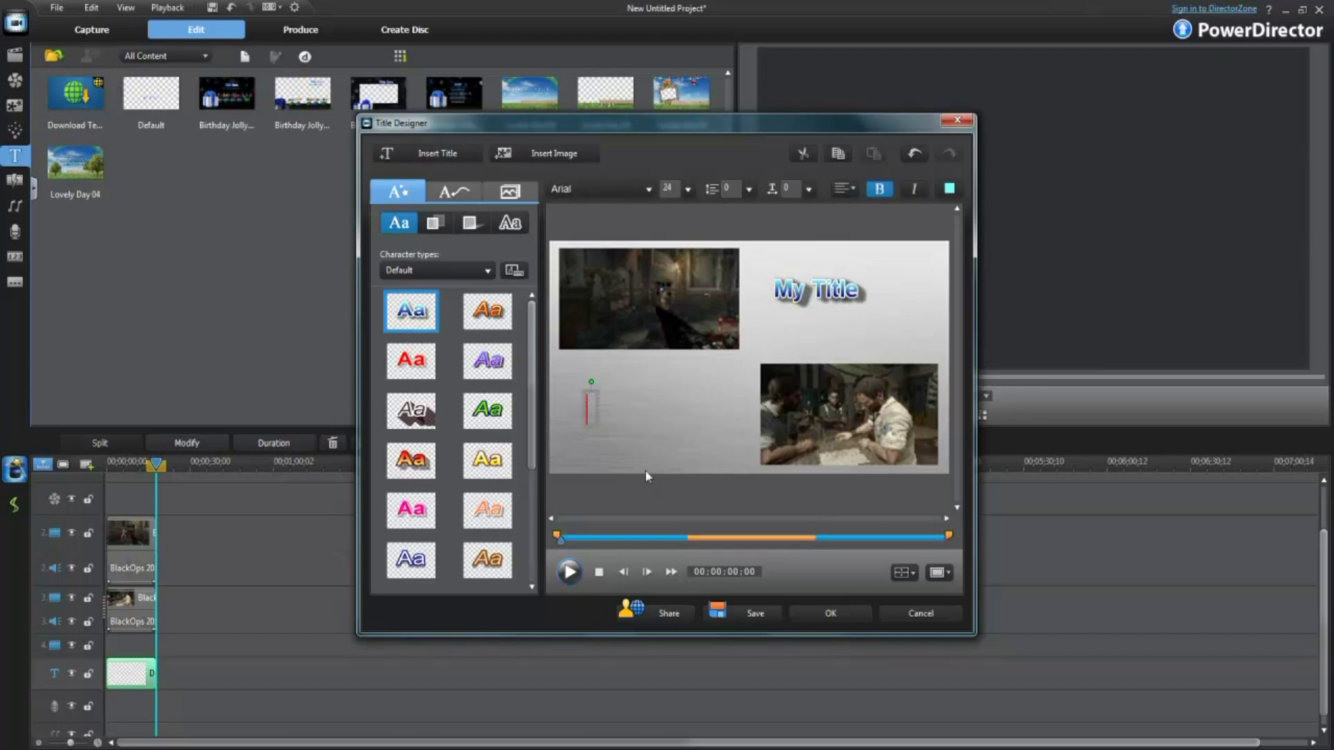
text(tesy)
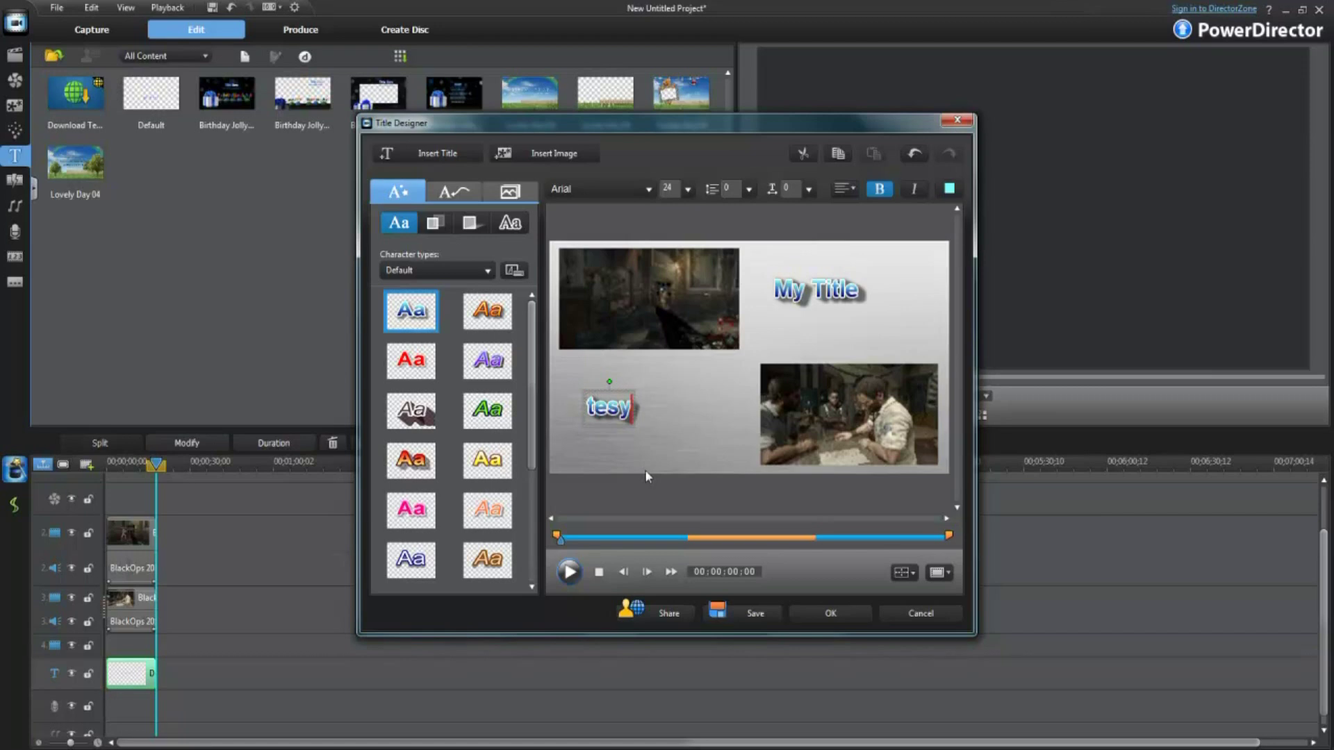
key(BackSpace)
text(t)
click(654, 449)
drag(600, 412, 677, 423)
click(660, 412)
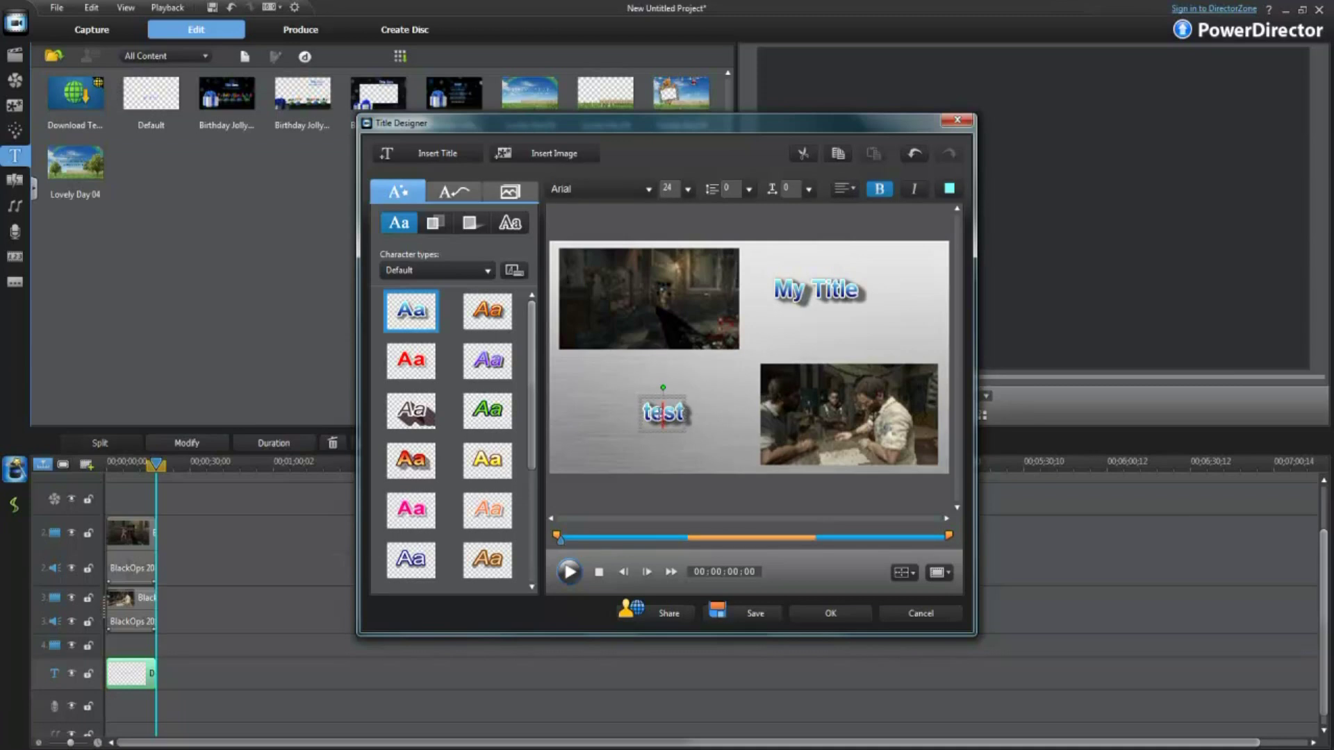
click(454, 191)
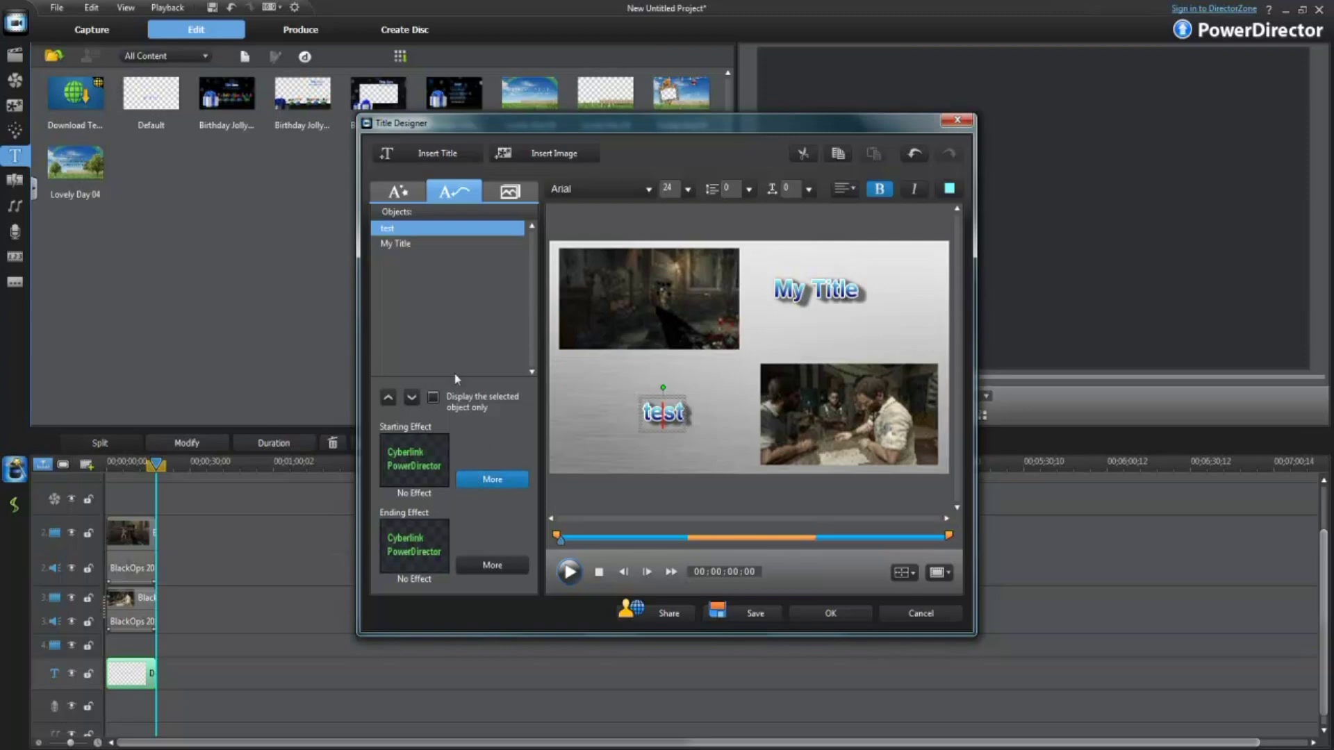
Step: Give the 'test' title the Solo Fall starting effect
click(489, 479)
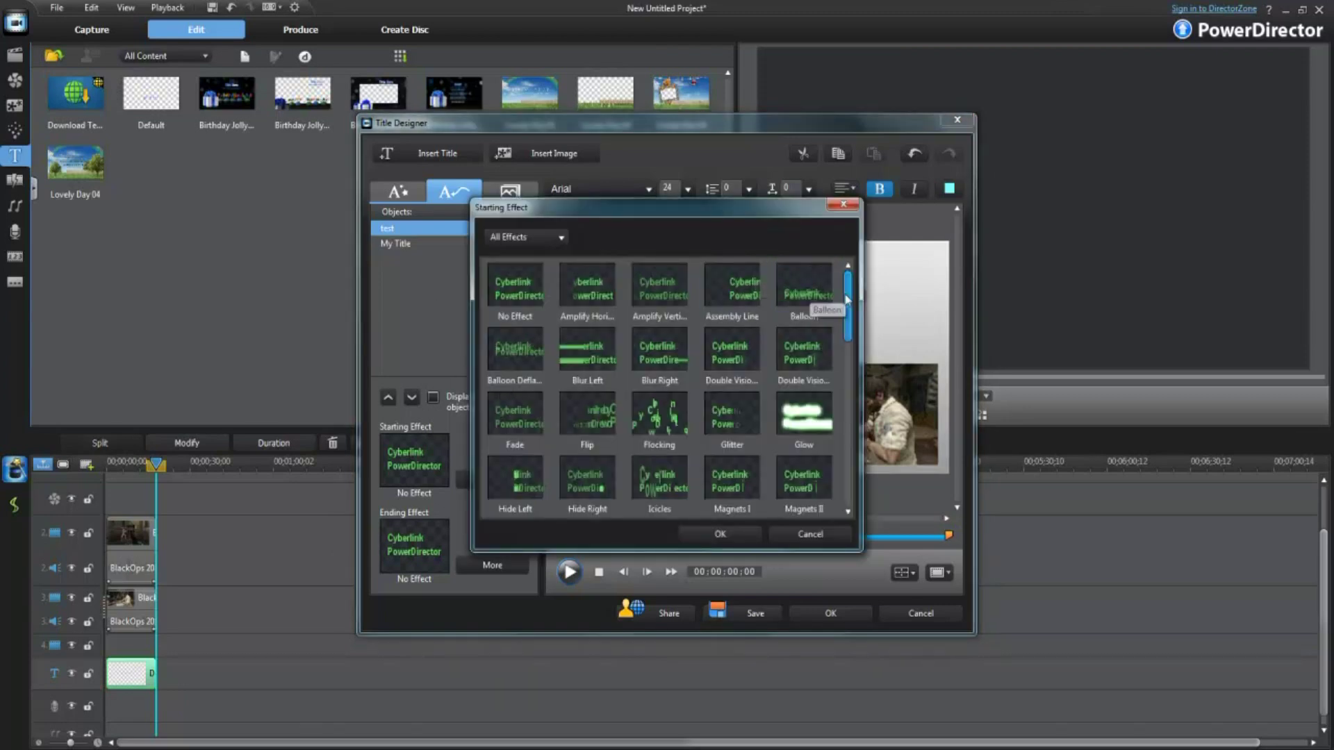
drag(848, 309, 851, 439)
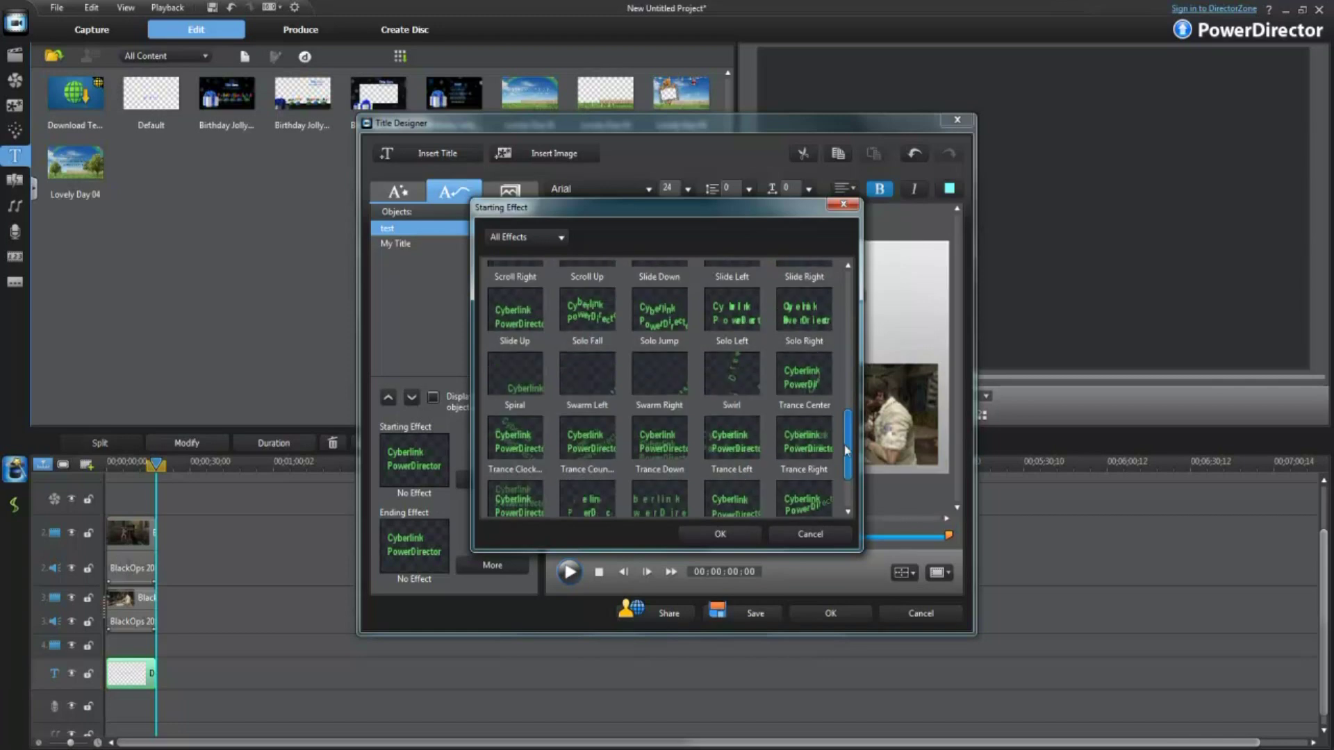
click(578, 359)
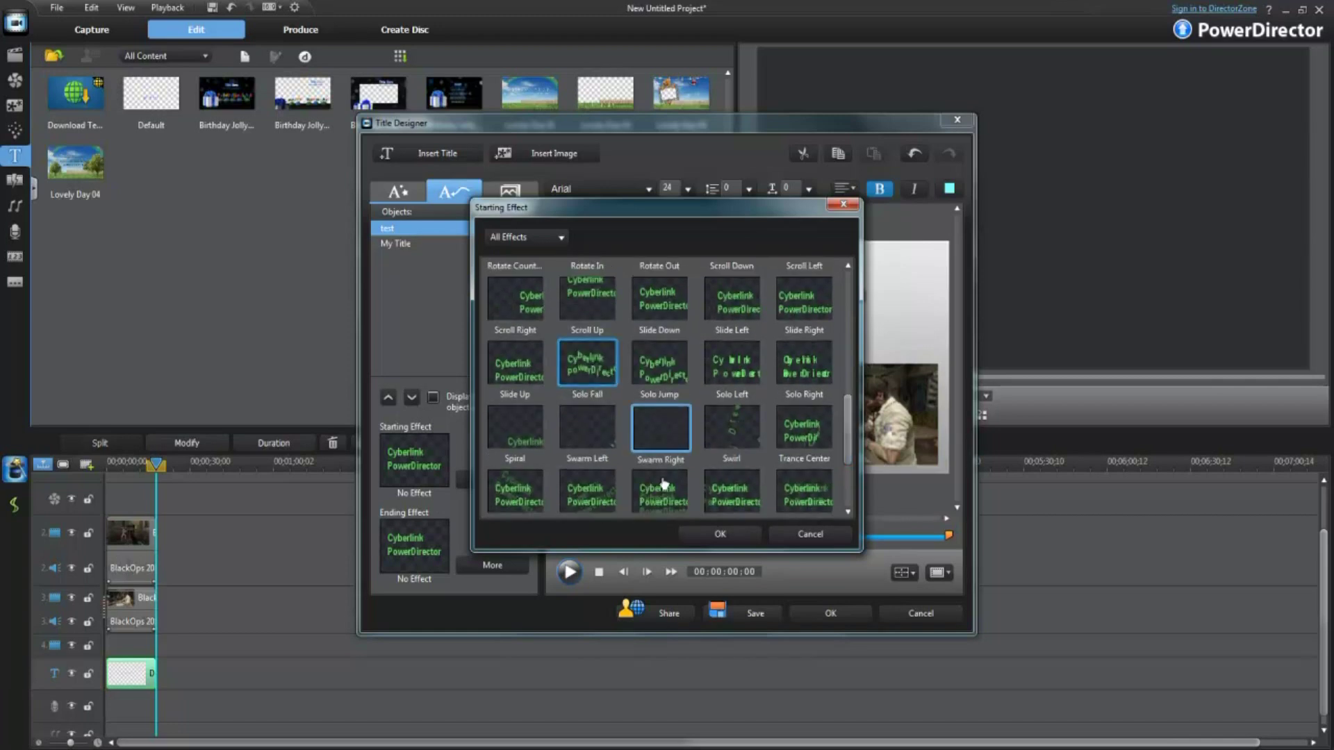
click(720, 533)
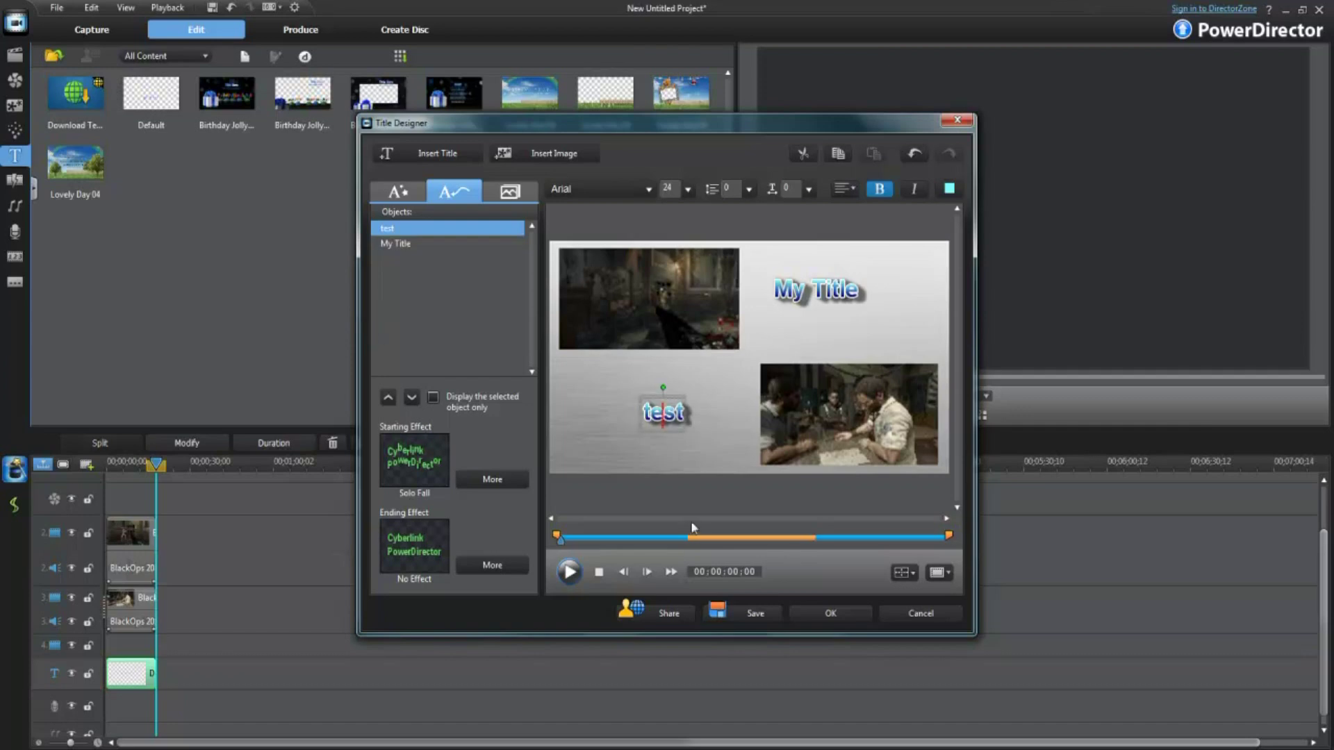
Step: Give the My Title text the Flip starting effect
click(839, 292)
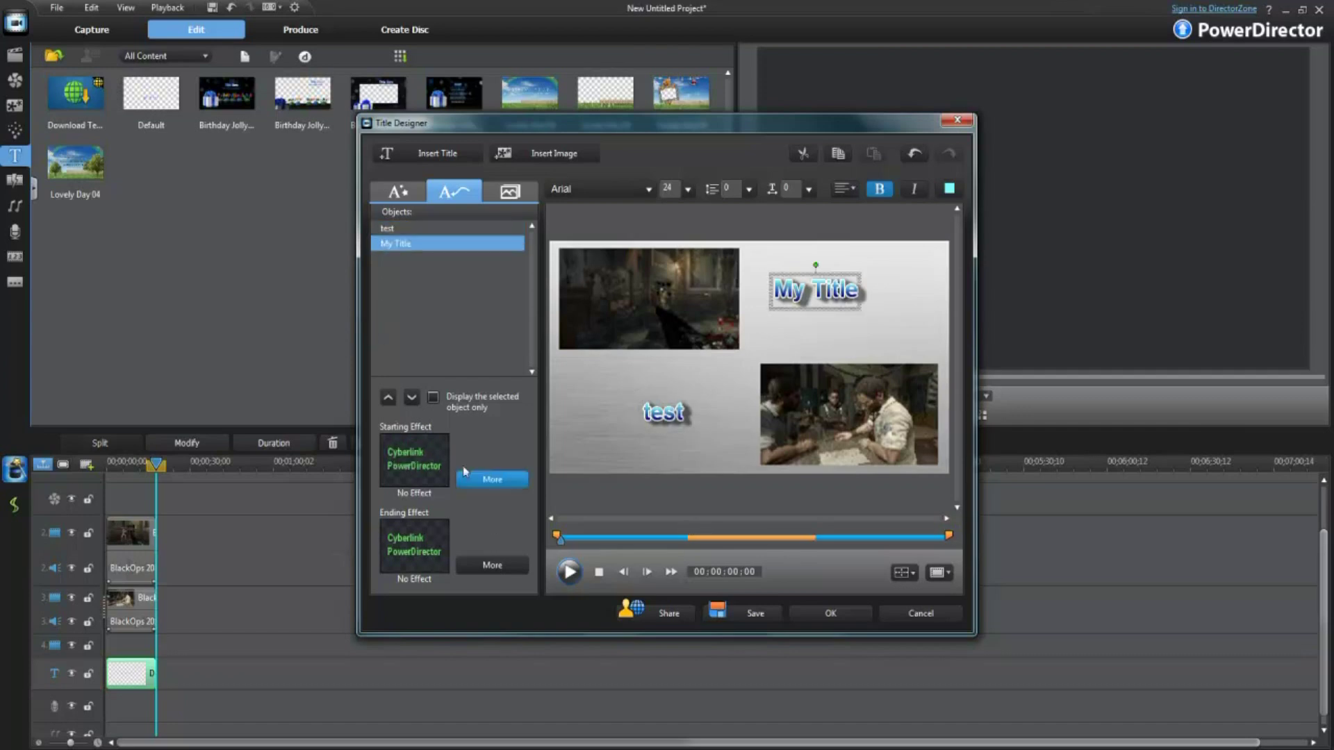
click(491, 480)
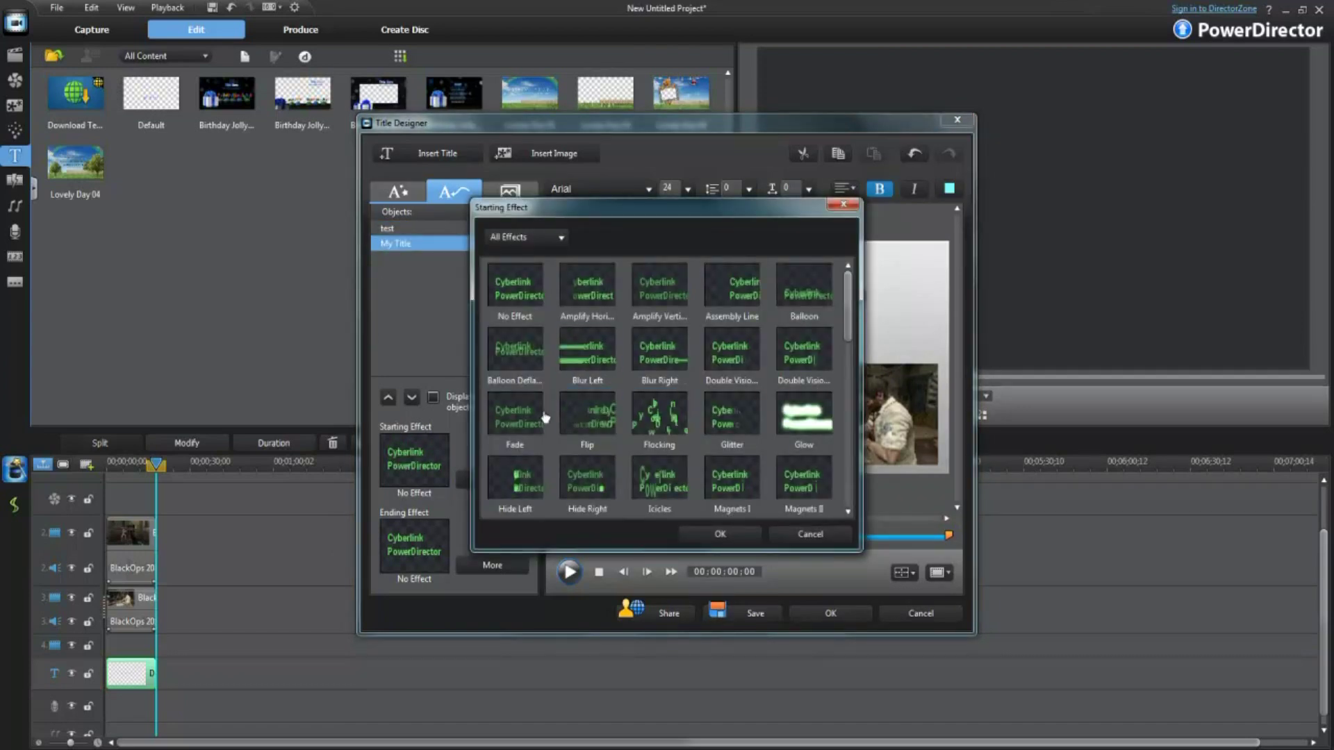
click(517, 417)
click(611, 416)
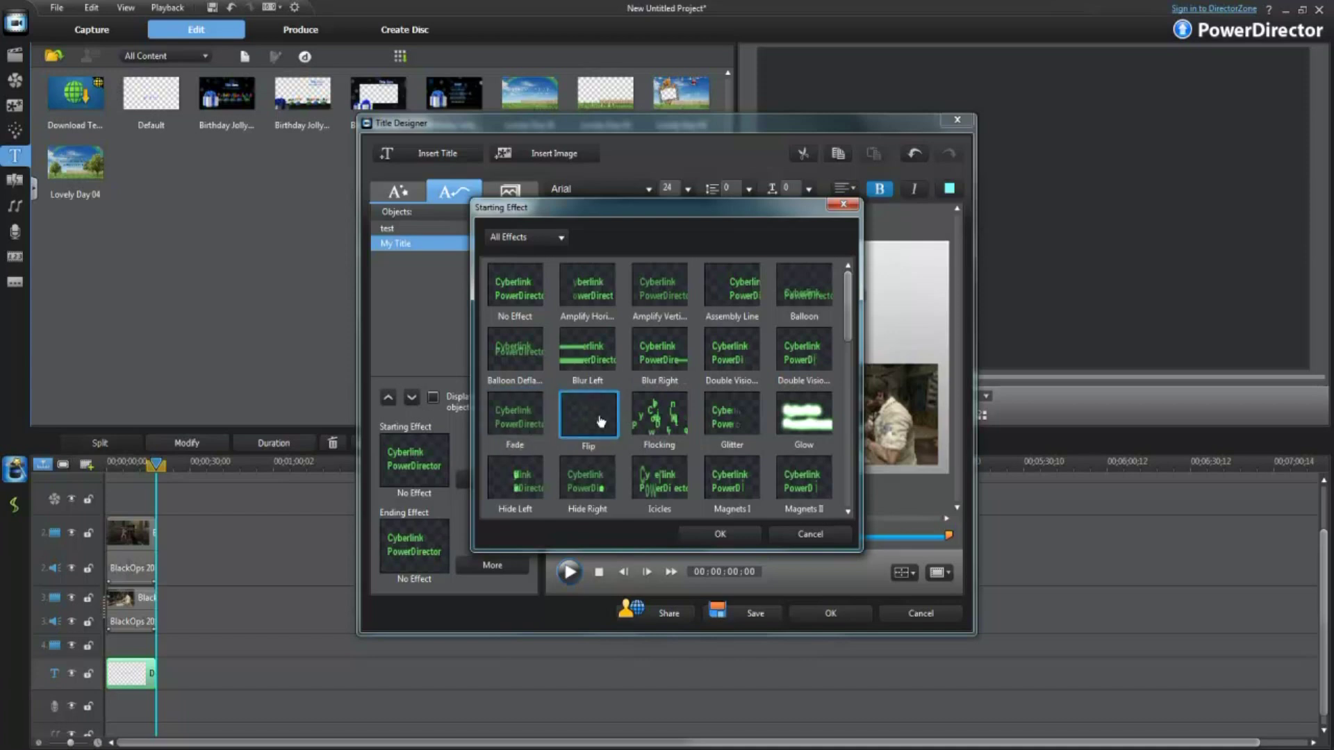
click(720, 535)
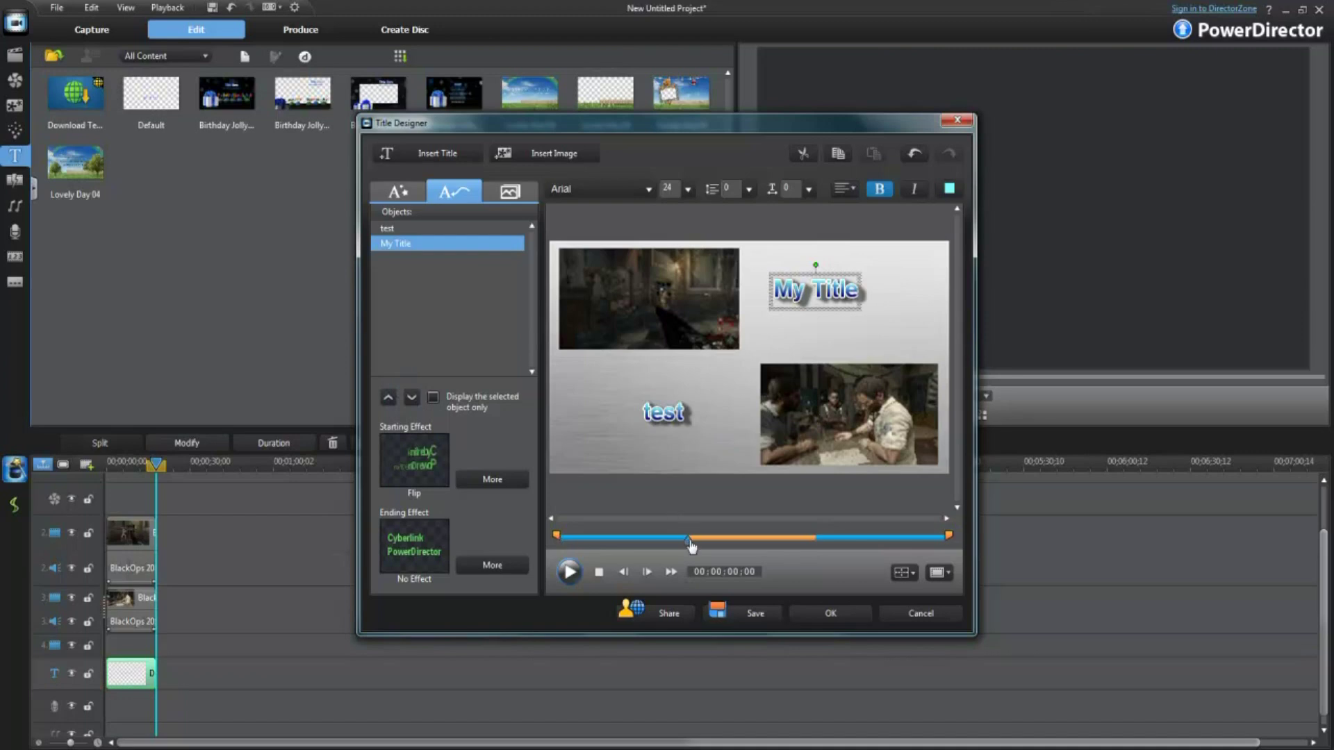
Step: Shorten My Title's entrance effect, extend its exit to near the end, and preview the animation
drag(691, 547, 577, 547)
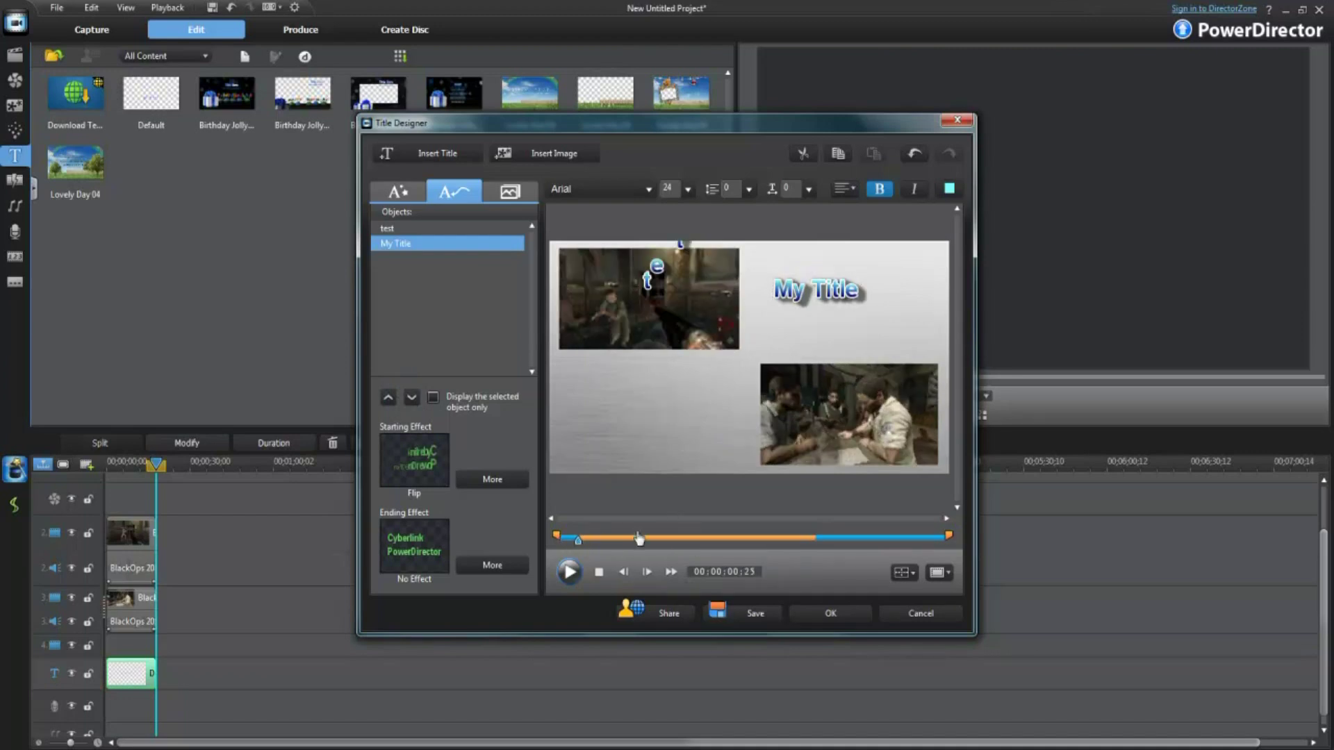
drag(815, 539, 930, 547)
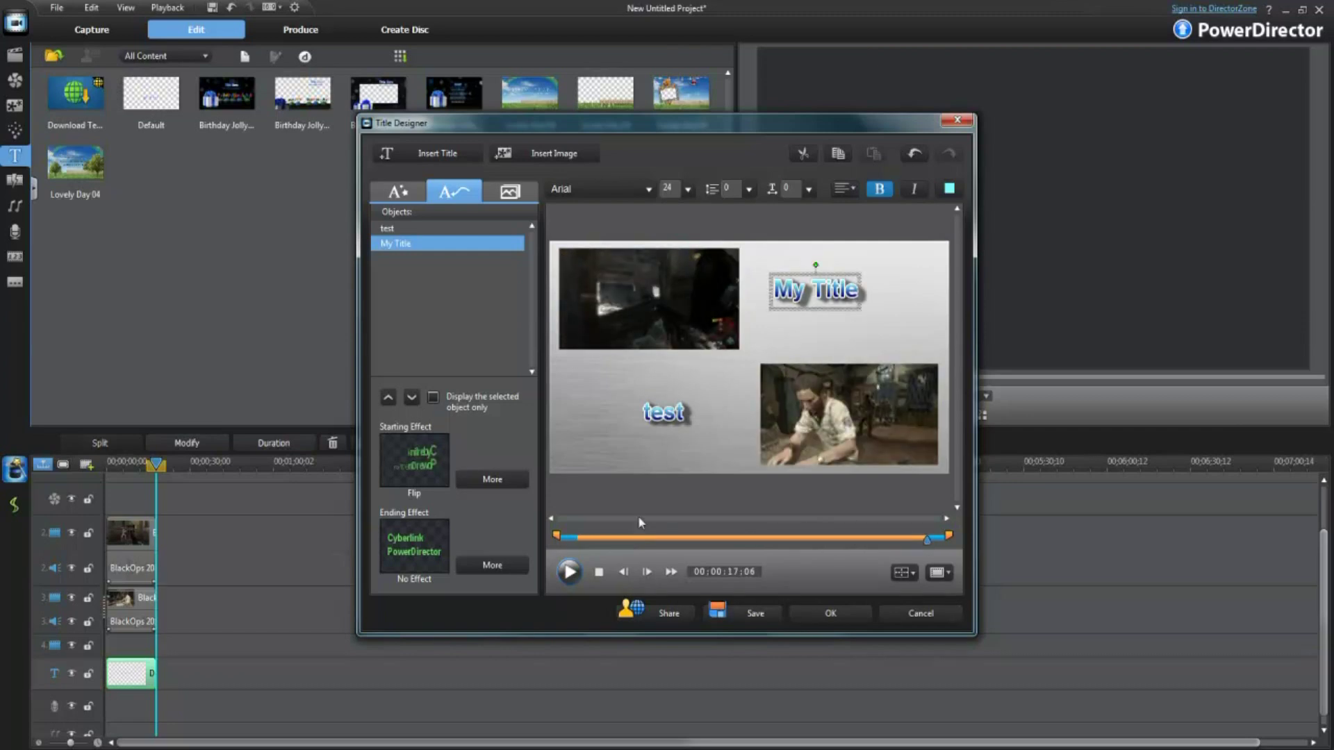
click(569, 572)
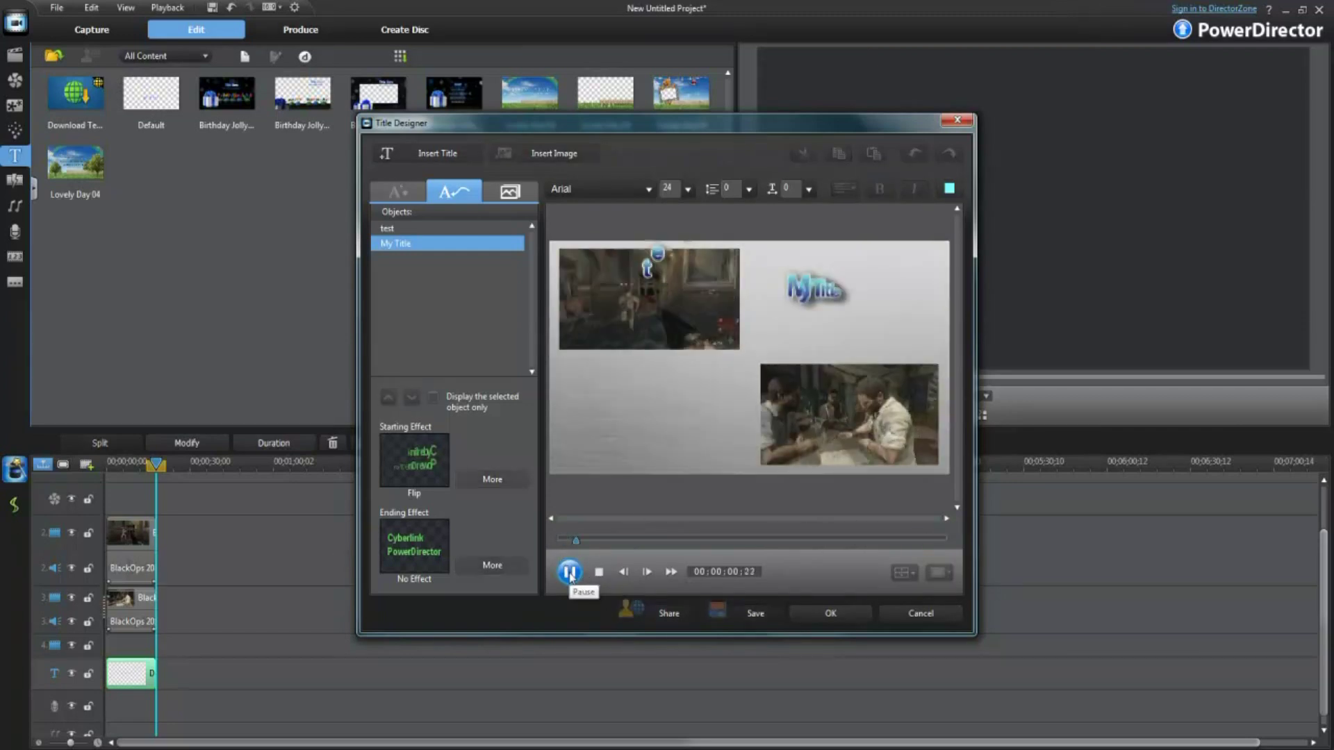
click(843, 299)
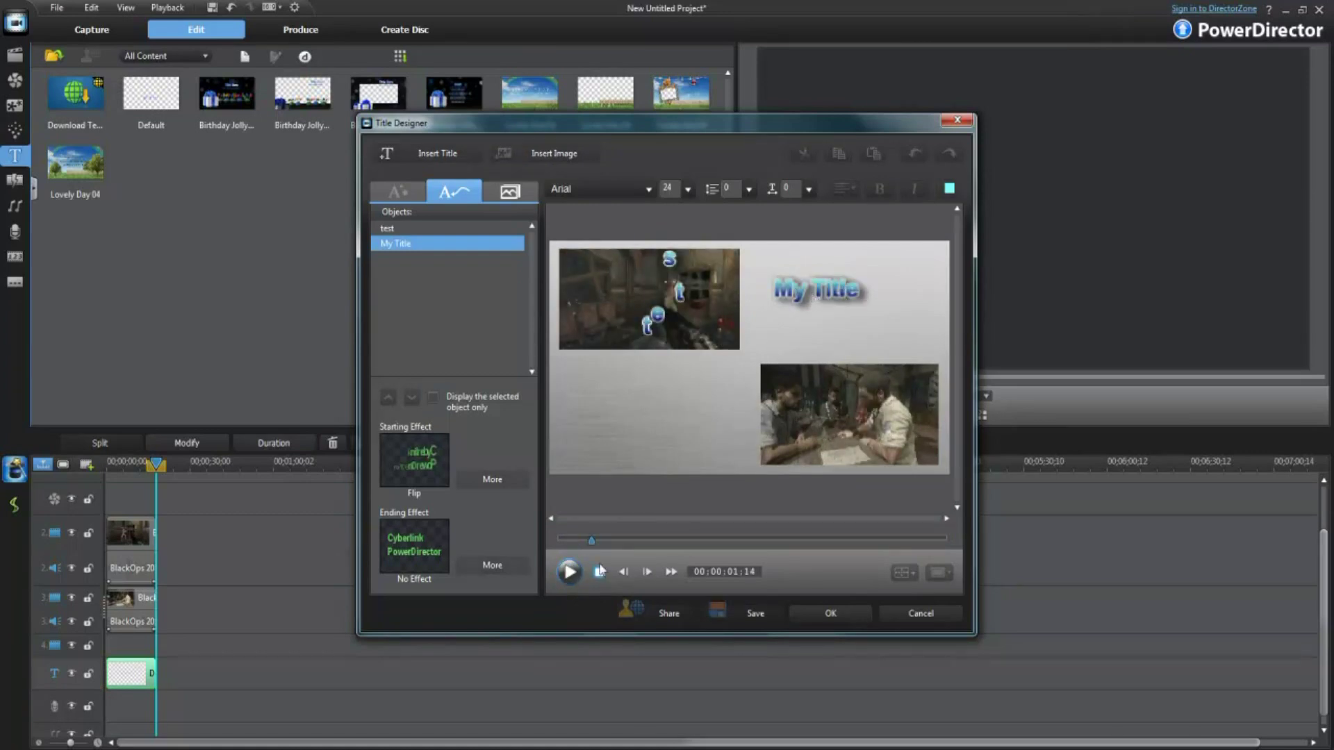
click(600, 573)
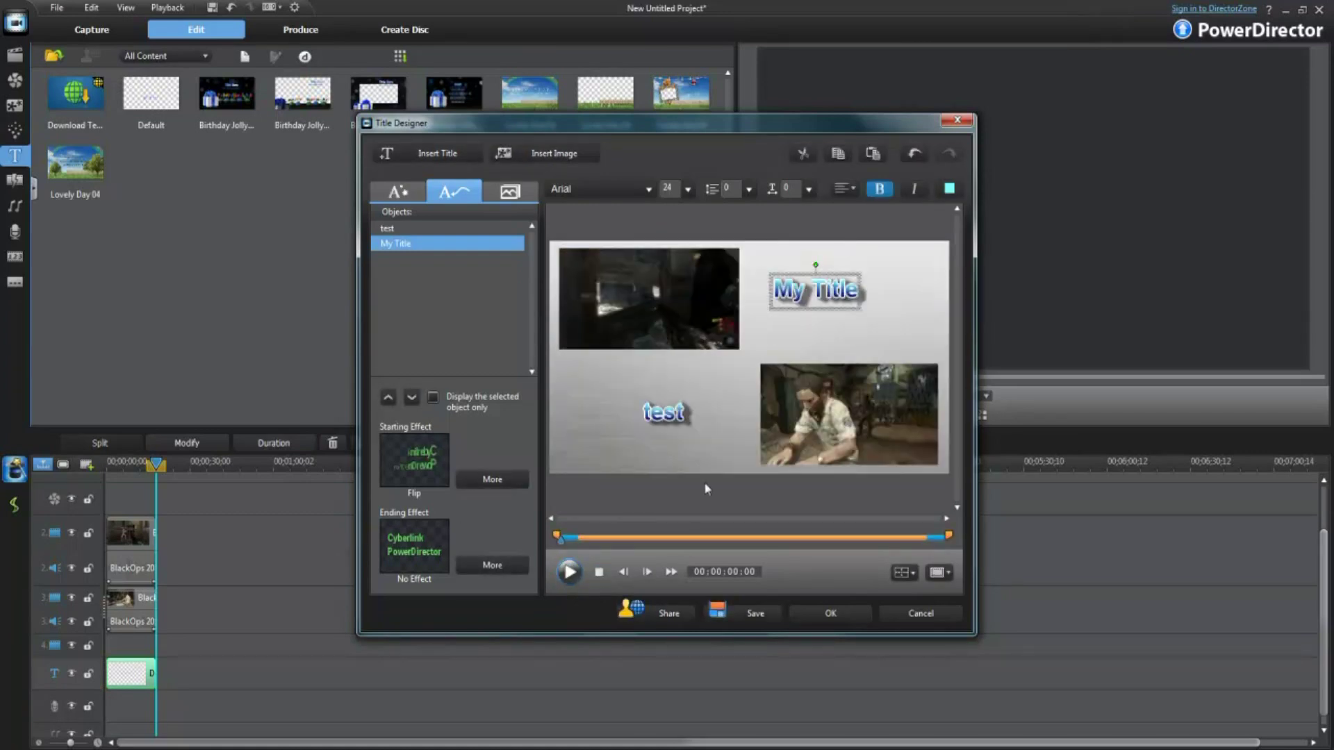
Step: Give the 'test' title the same shorter entrance and late exit, then apply the titles
click(673, 414)
drag(685, 539, 576, 538)
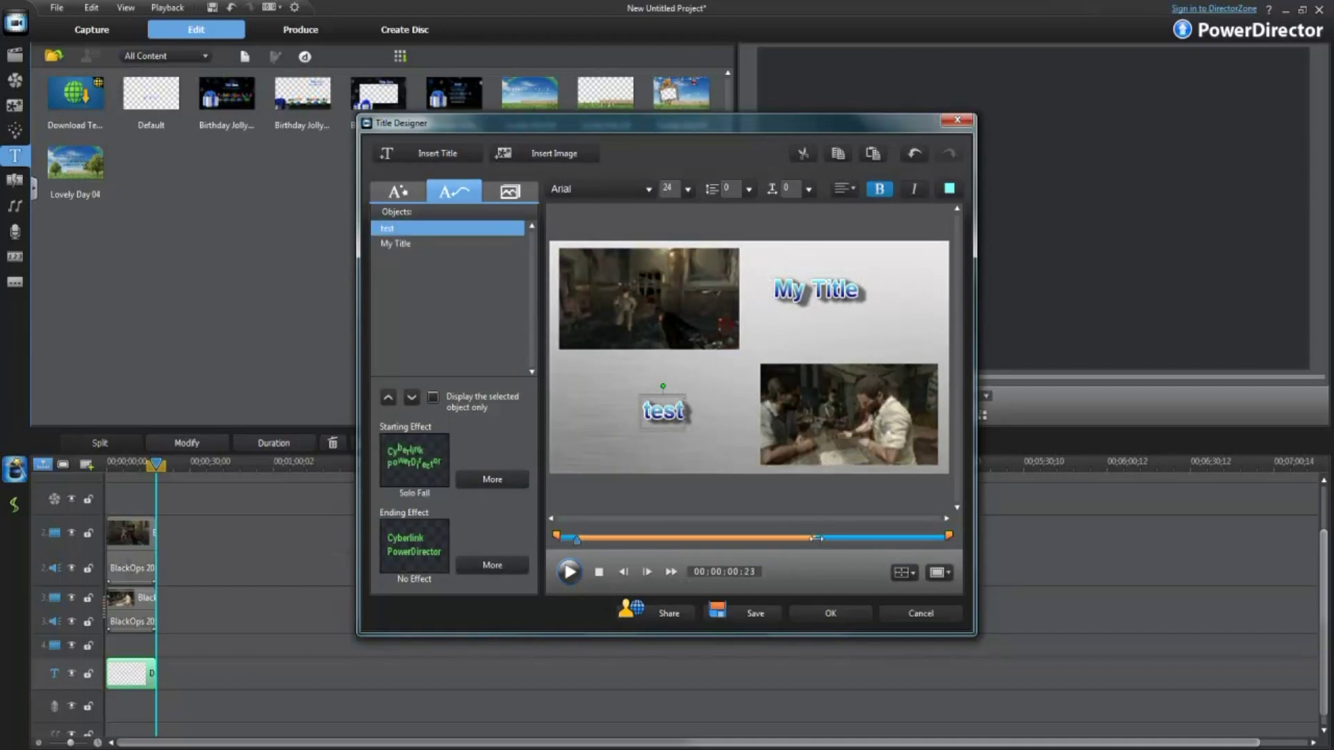
drag(819, 539, 929, 539)
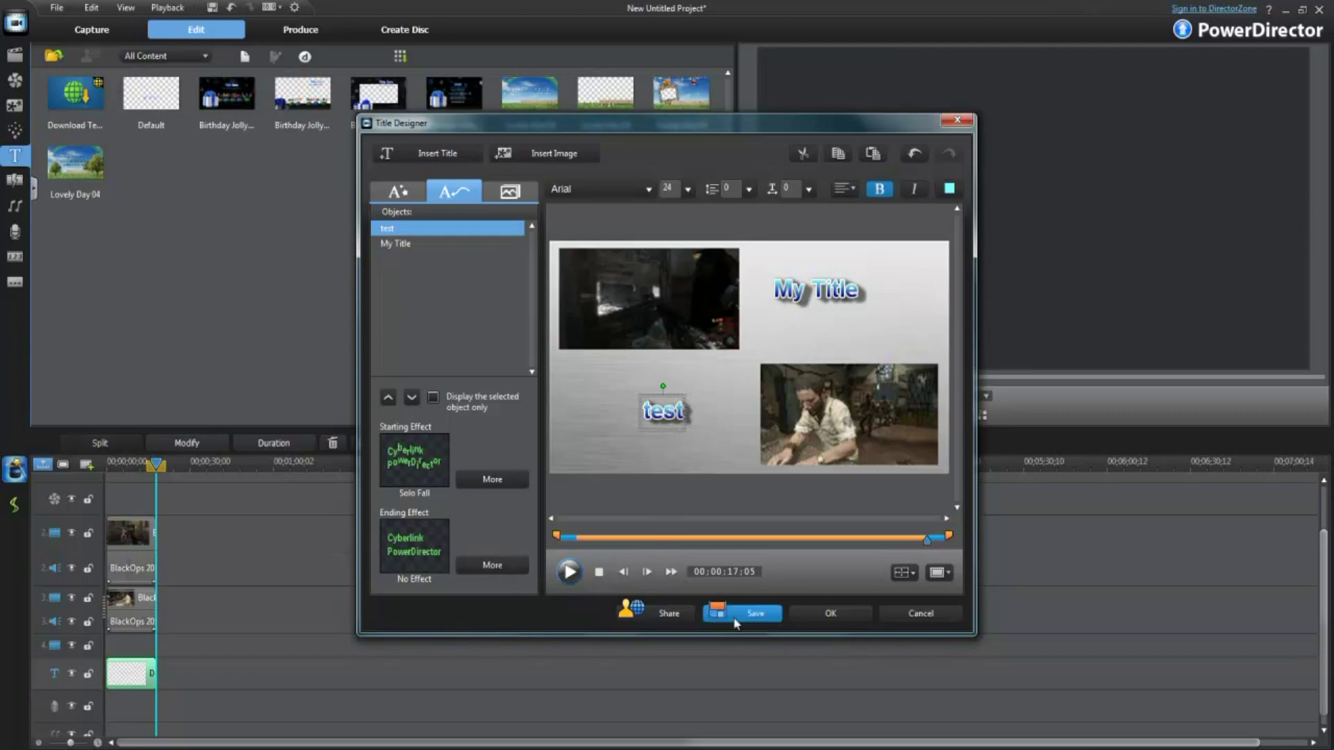
click(826, 613)
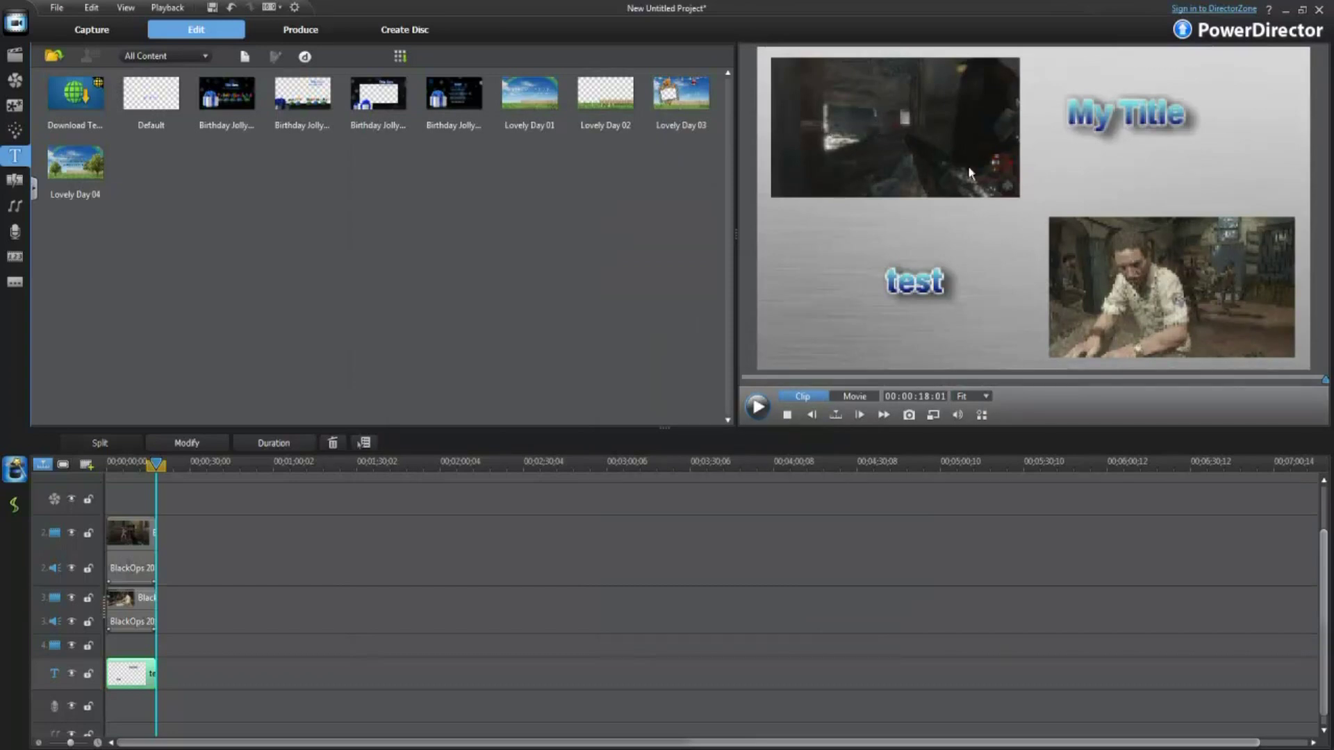
Step: Play back the finished picture-in-picture movie on the Produce page, then pause it
click(300, 29)
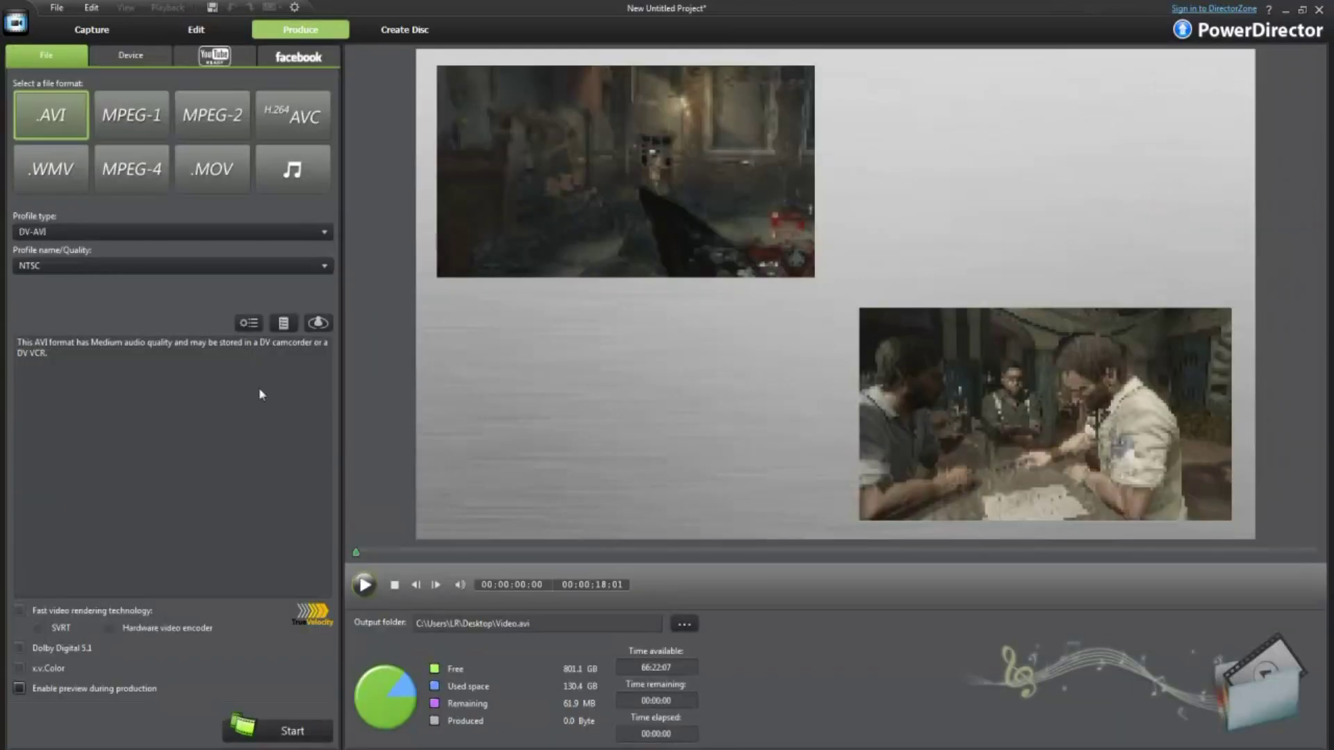
click(362, 586)
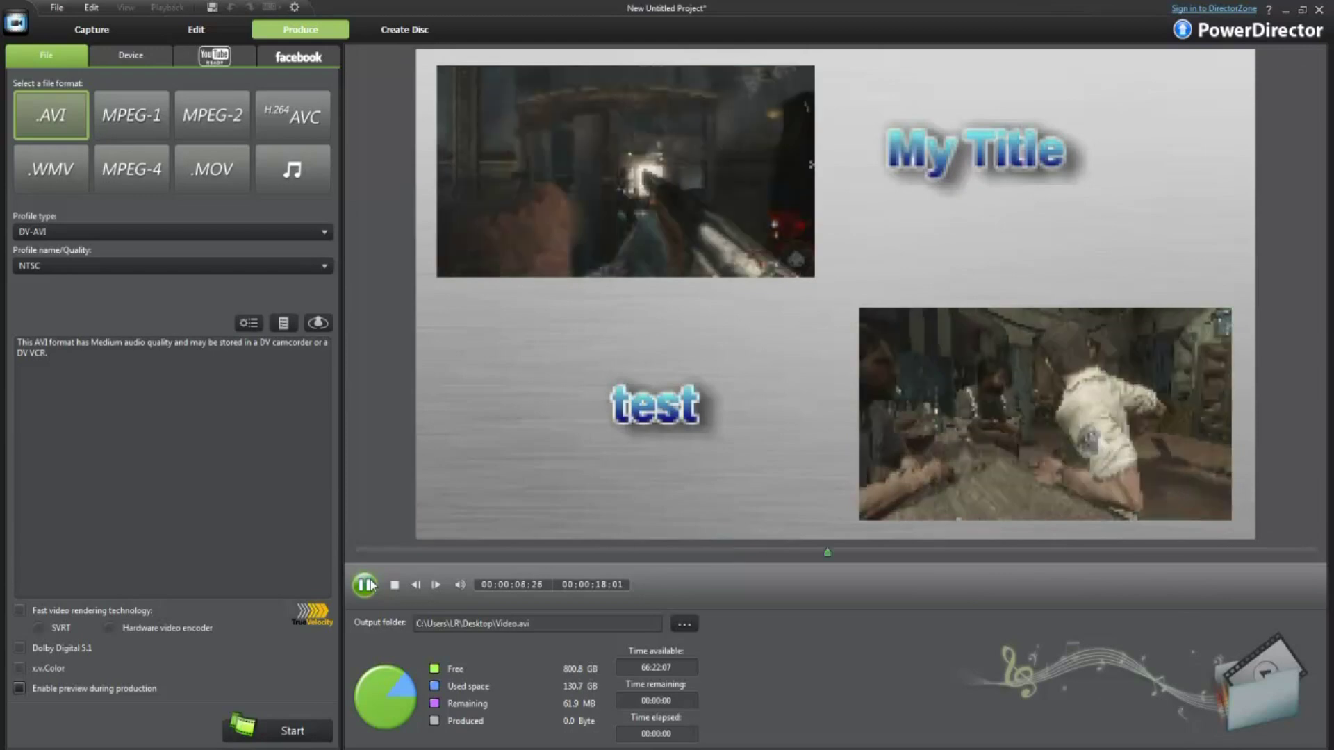
click(366, 585)
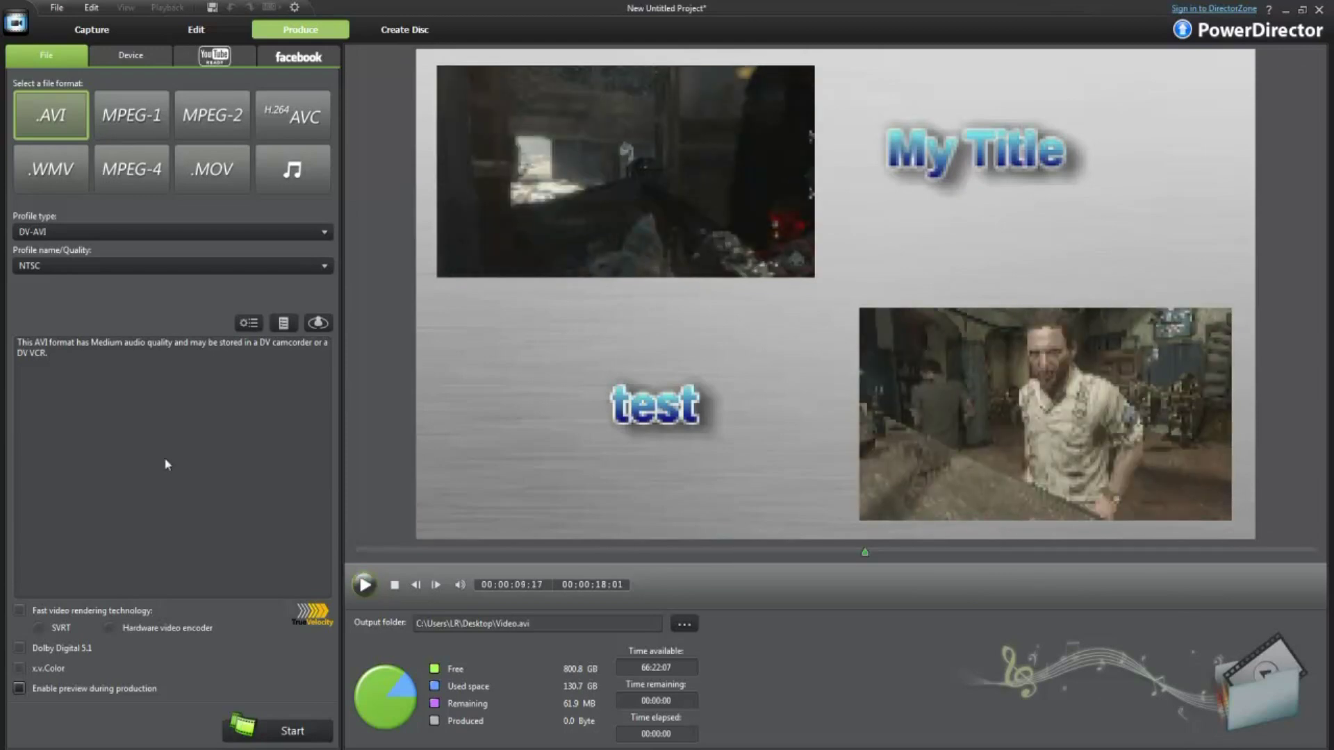